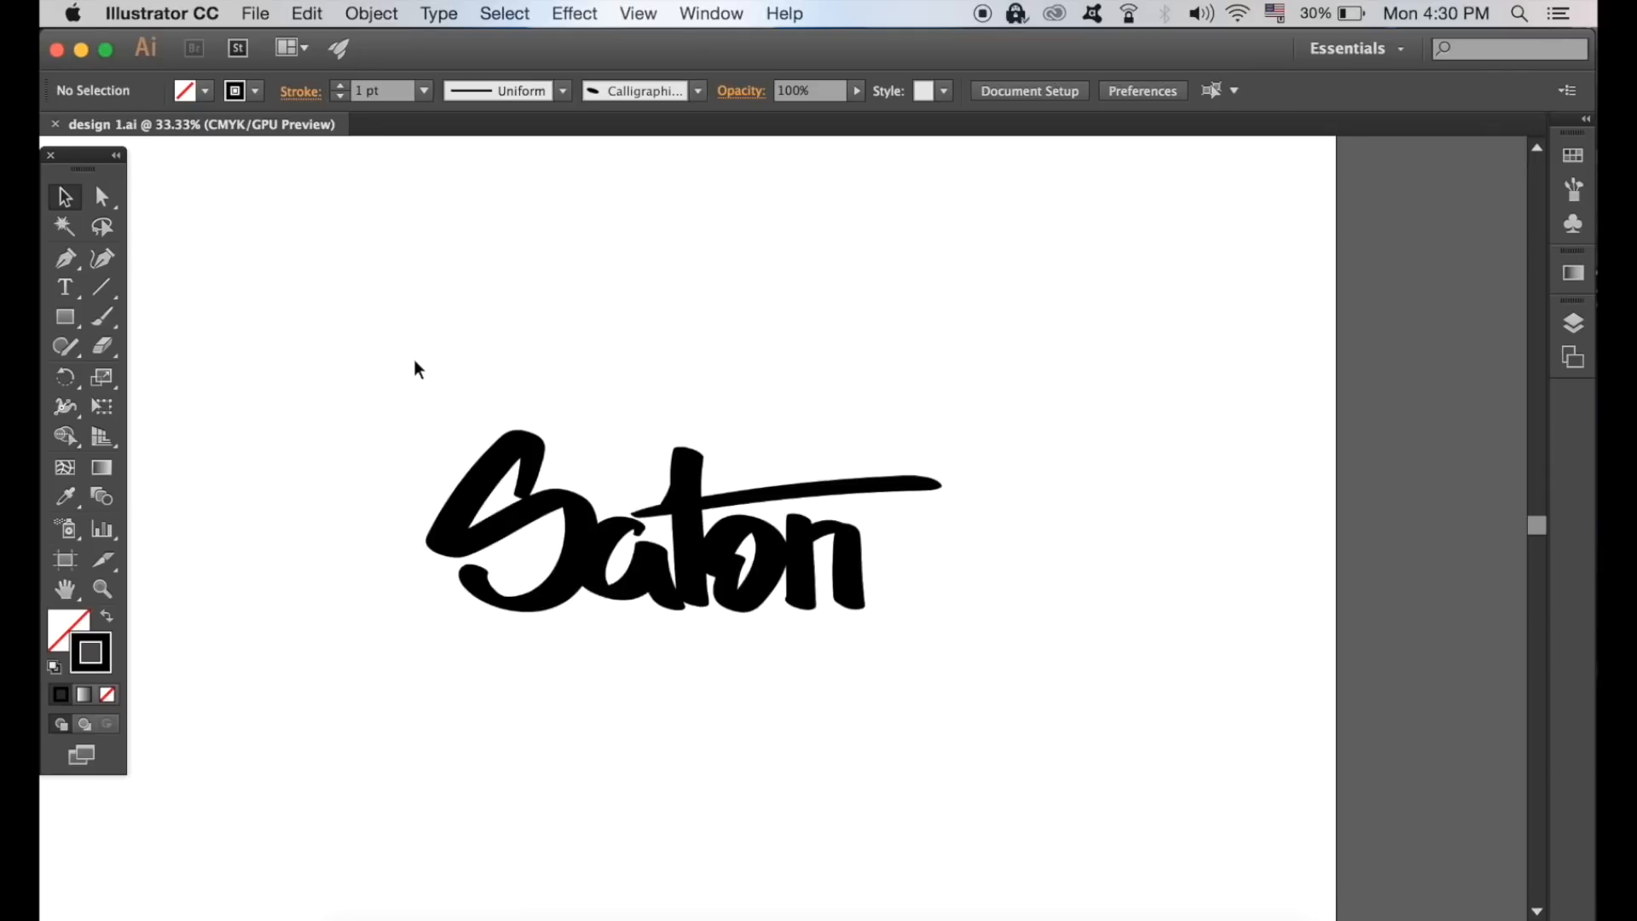
# Convert all the brush strokes of the Saton lettering into filled shapes with Outline Stroke
pyautogui.moveTo(370, 339); pyautogui.dragTo(1111, 697)
pyautogui.click(372, 12)
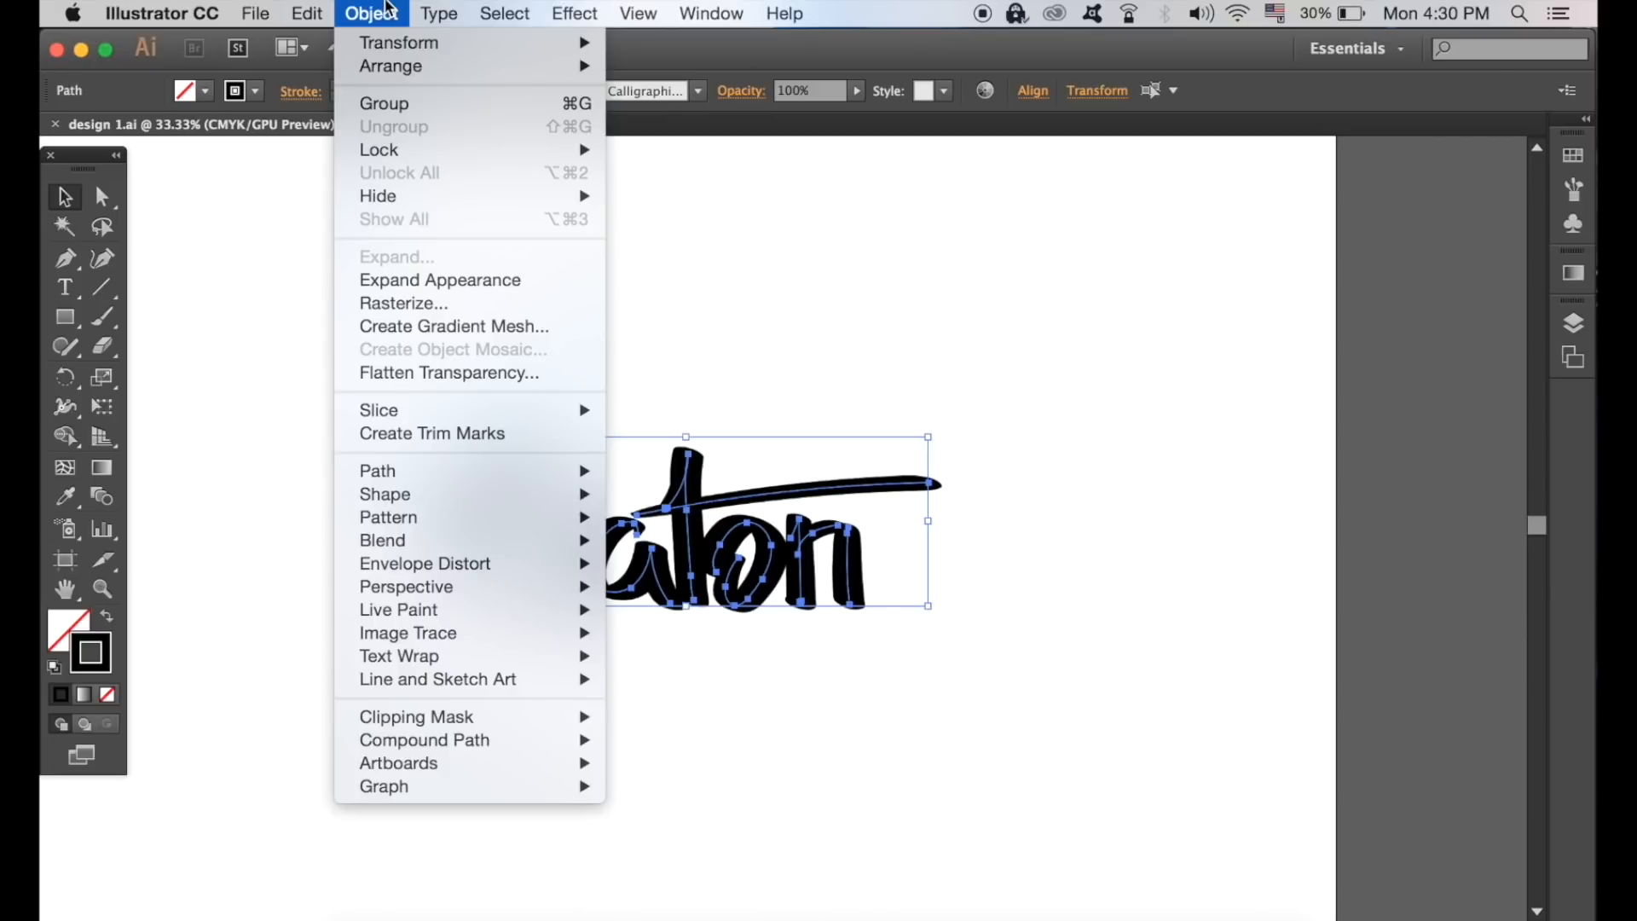
pyautogui.moveTo(498, 471)
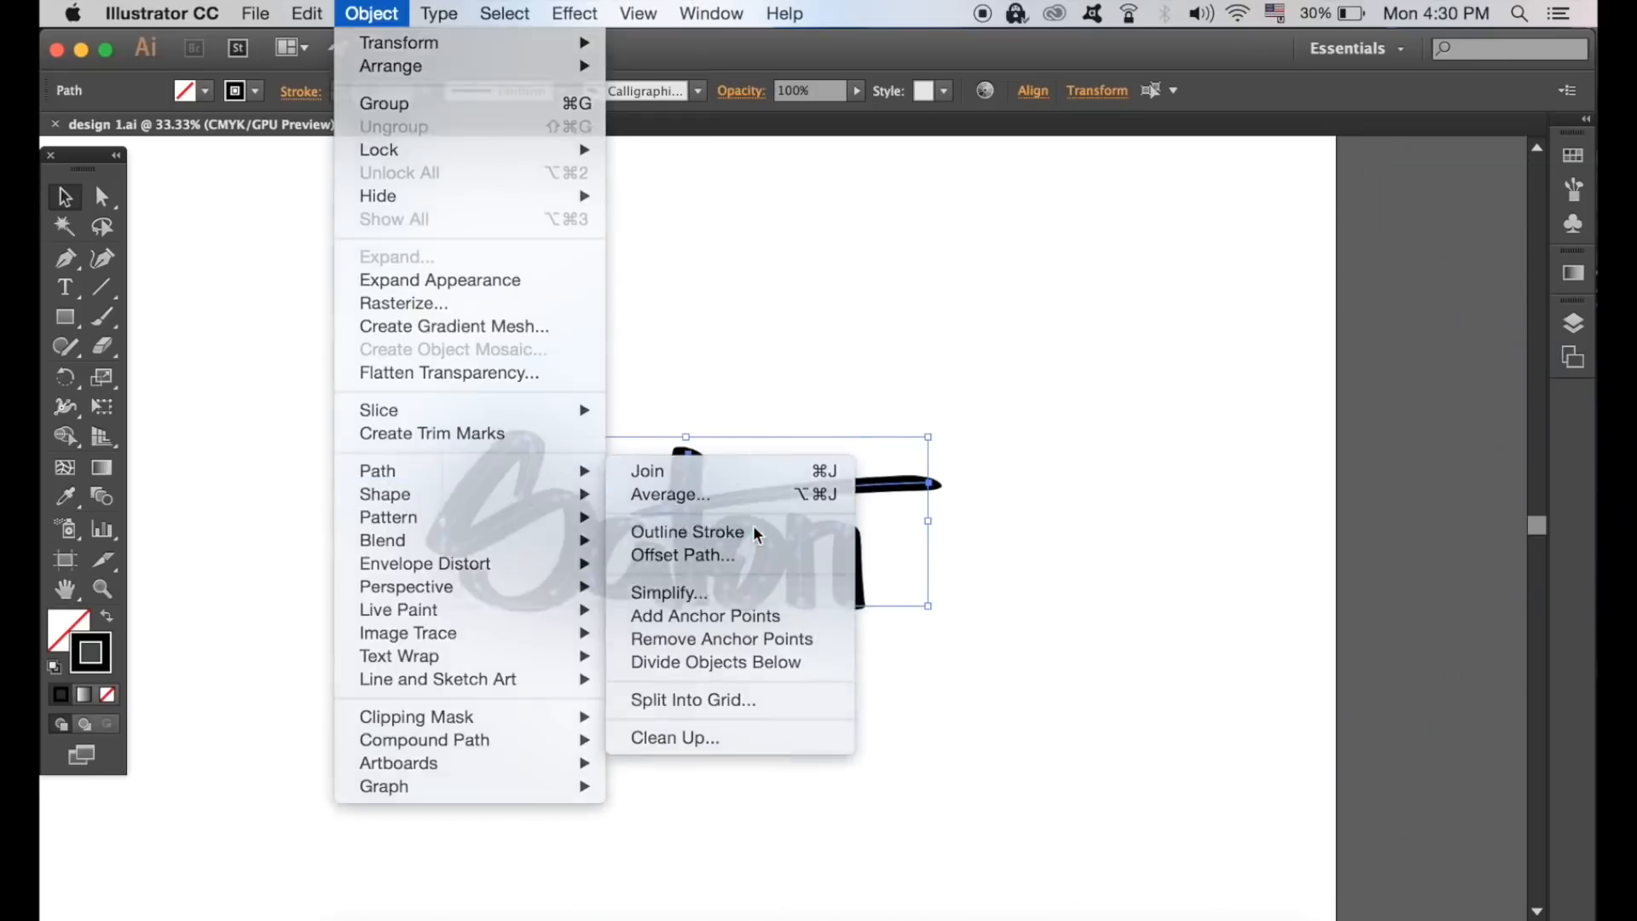
pyautogui.click(1298, 470)
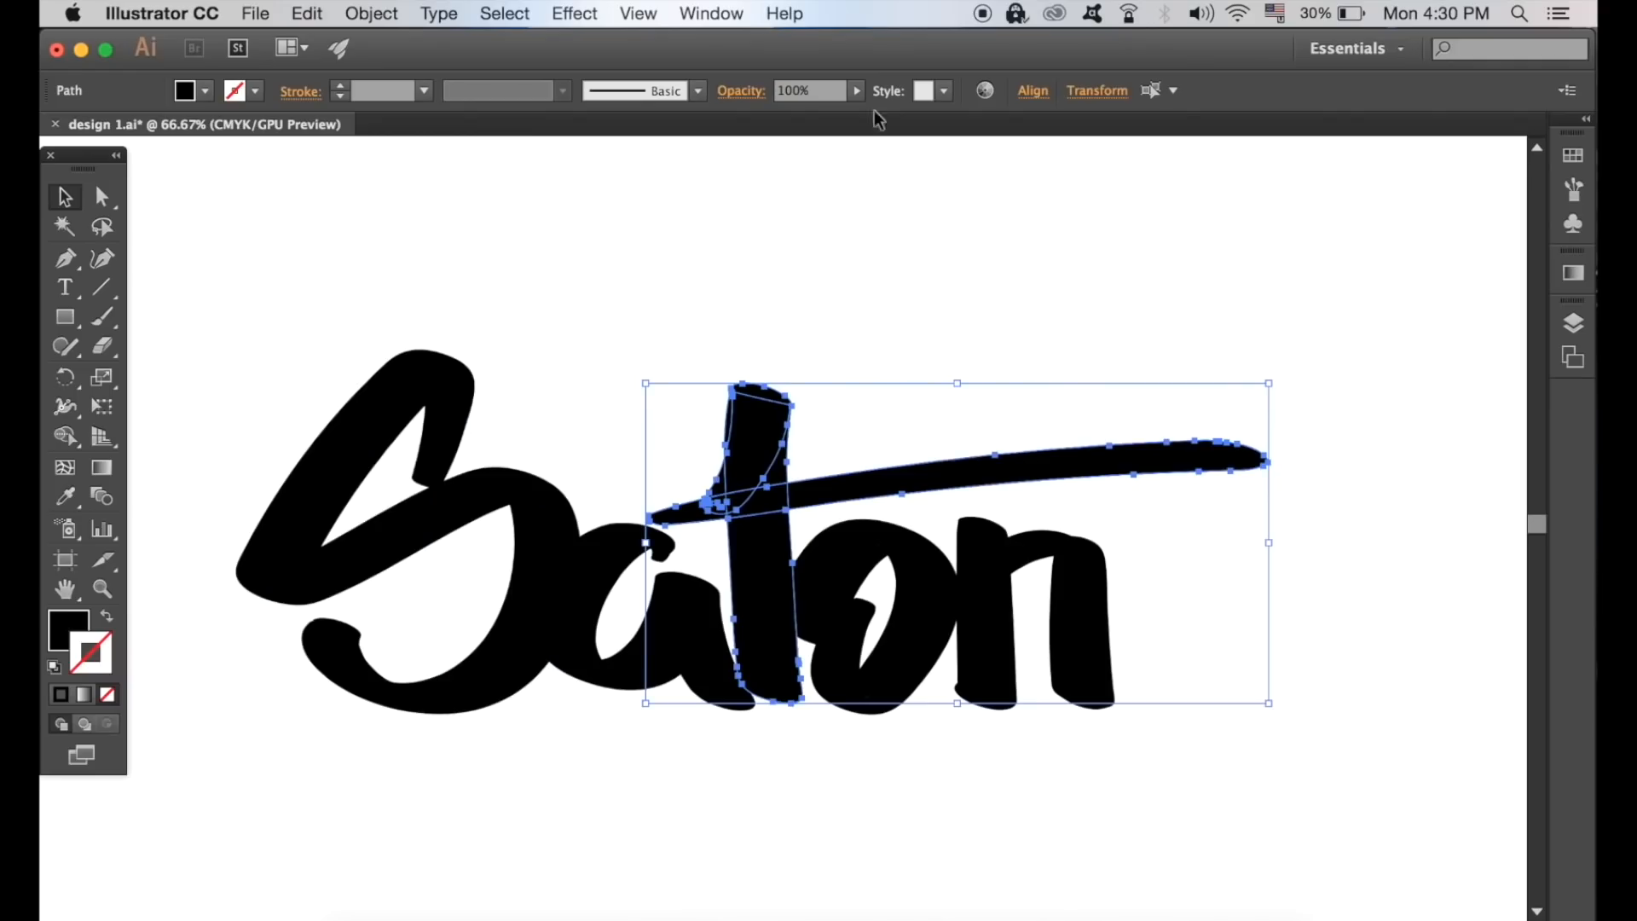
# Unite the stem and crossbar of the t into one shape using Pathfinder, and move the Pathfinder controls clear of the lettering
pyautogui.click(731, 12)
pyautogui.scroll(-3, 878, 877)
pyautogui.scroll(-1, 880, 751)
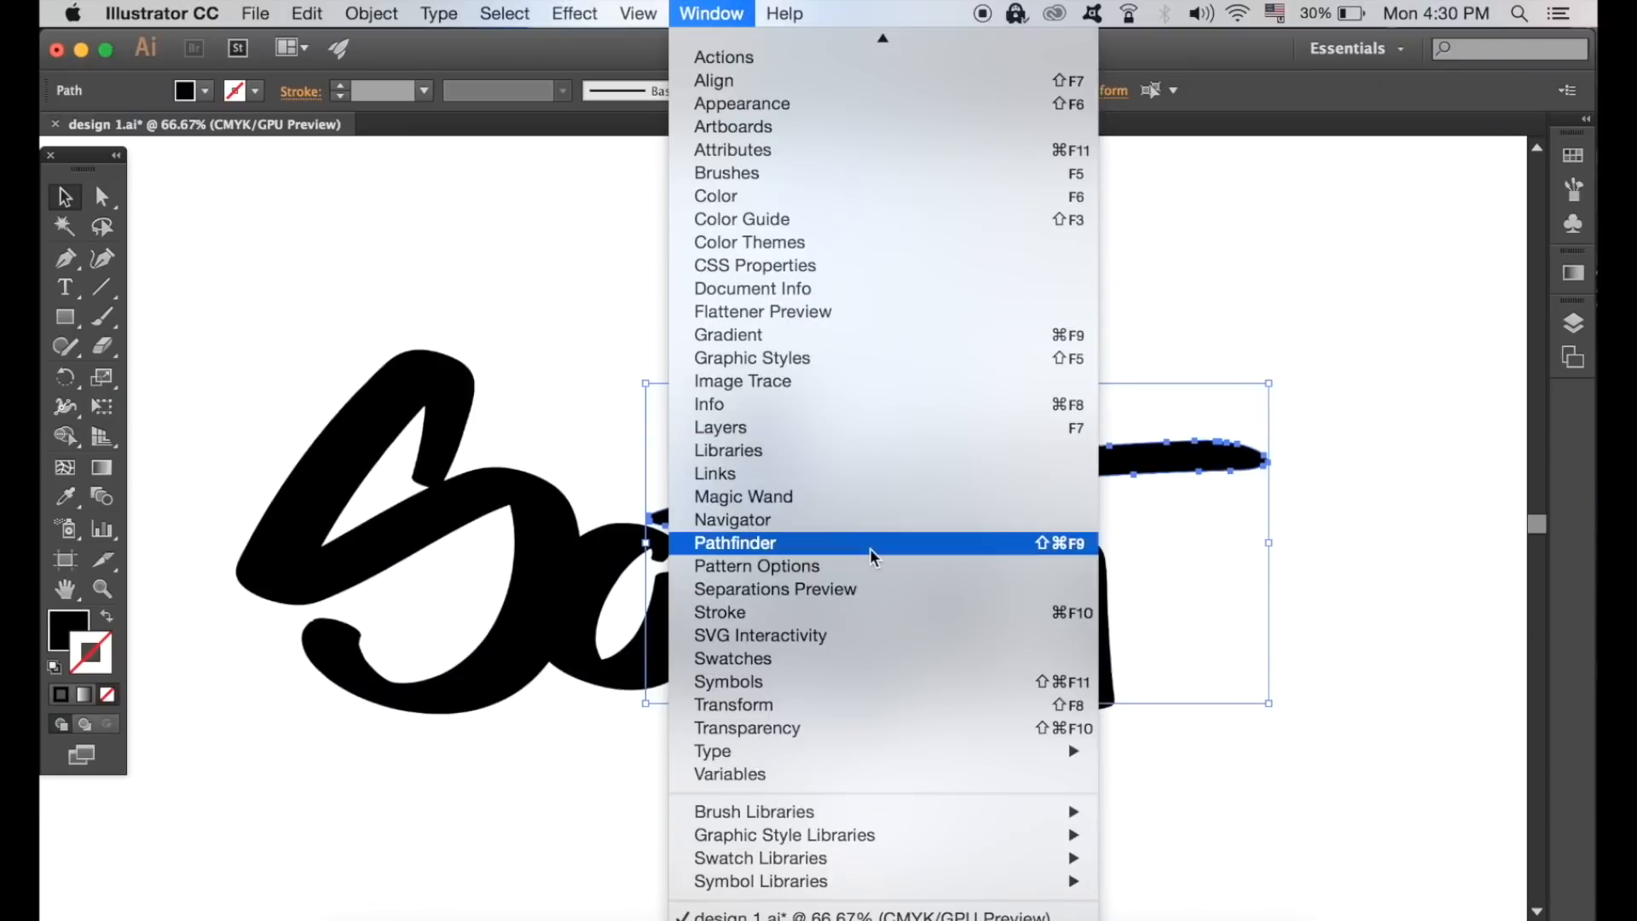
pyautogui.click(771, 525)
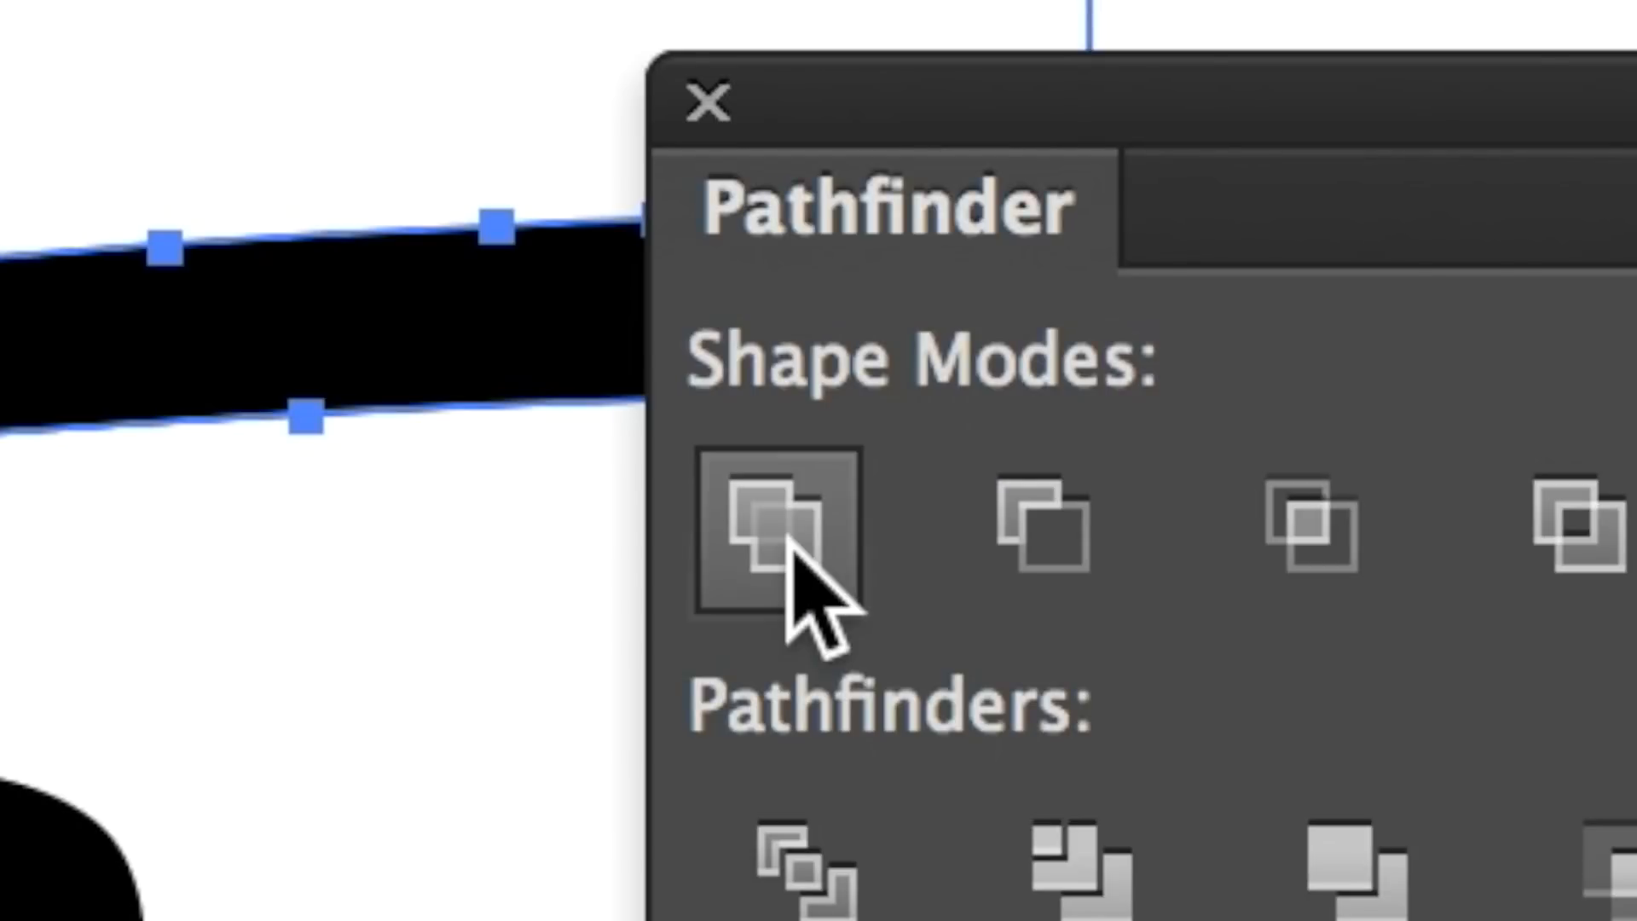
pyautogui.click(788, 537)
pyautogui.click(971, 760)
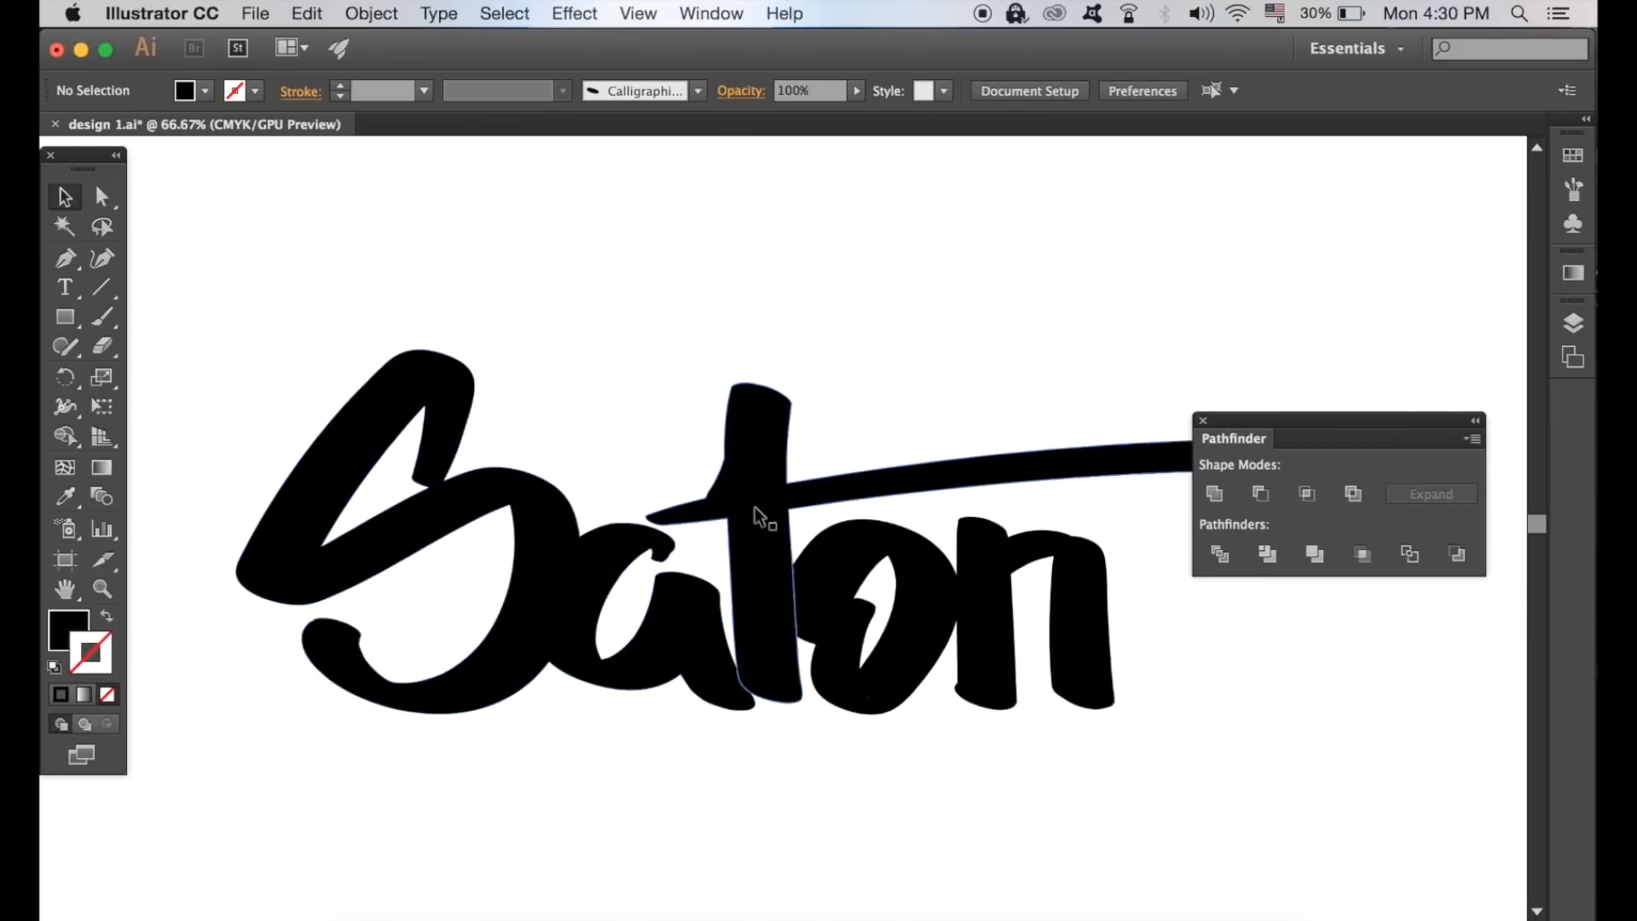
pyautogui.moveTo(1205, 418); pyautogui.dragTo(1237, 162)
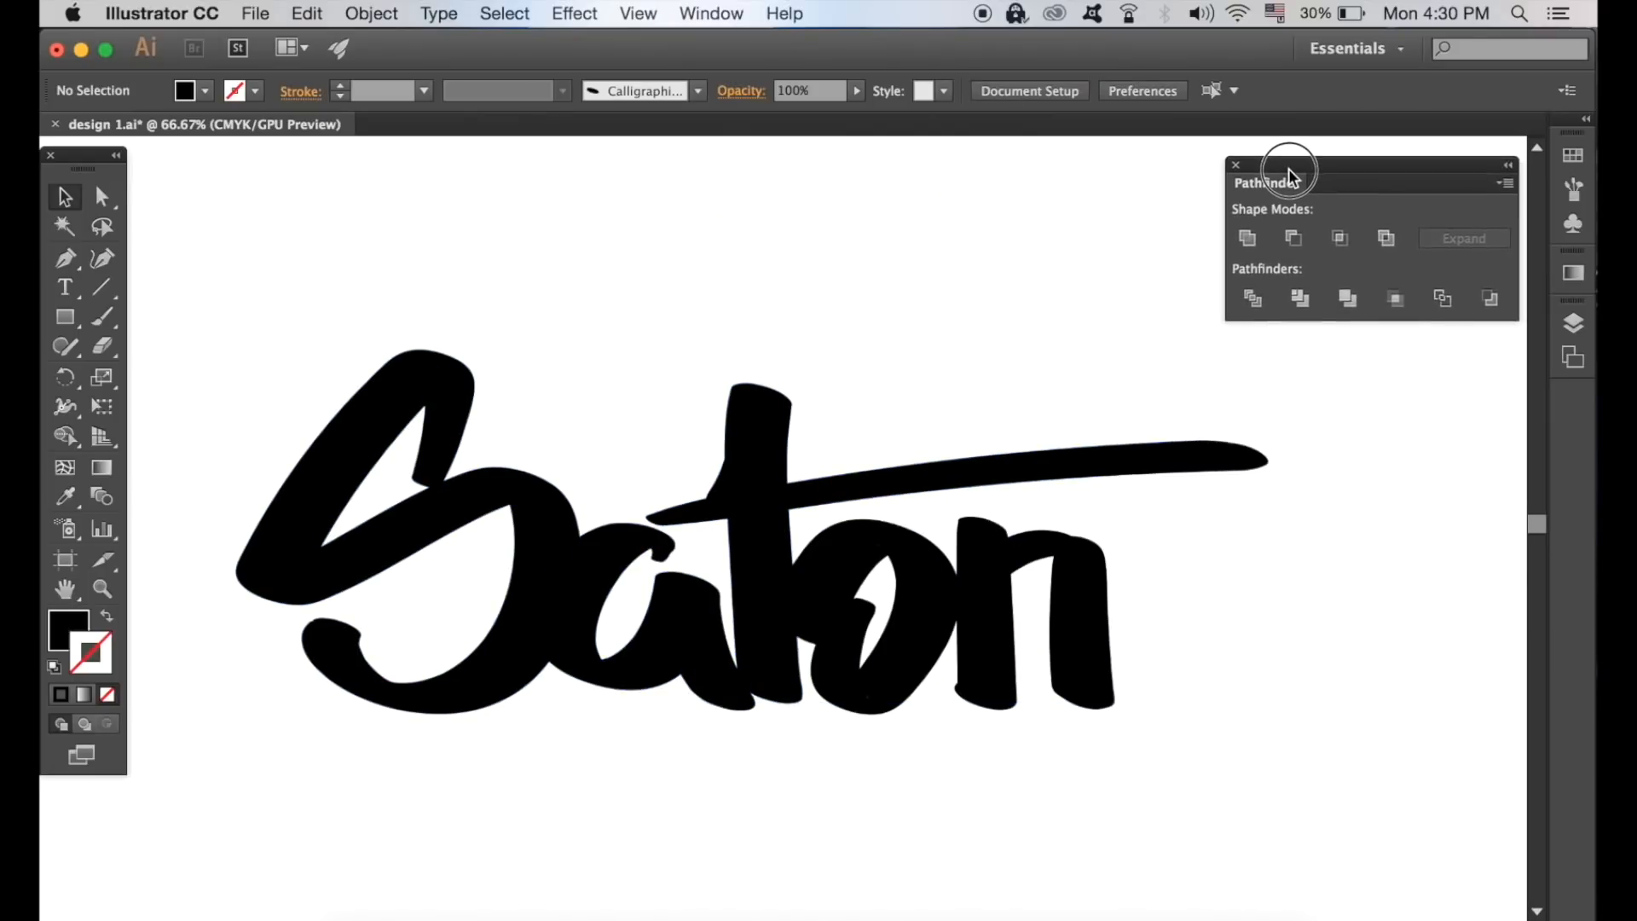
pyautogui.click(745, 580)
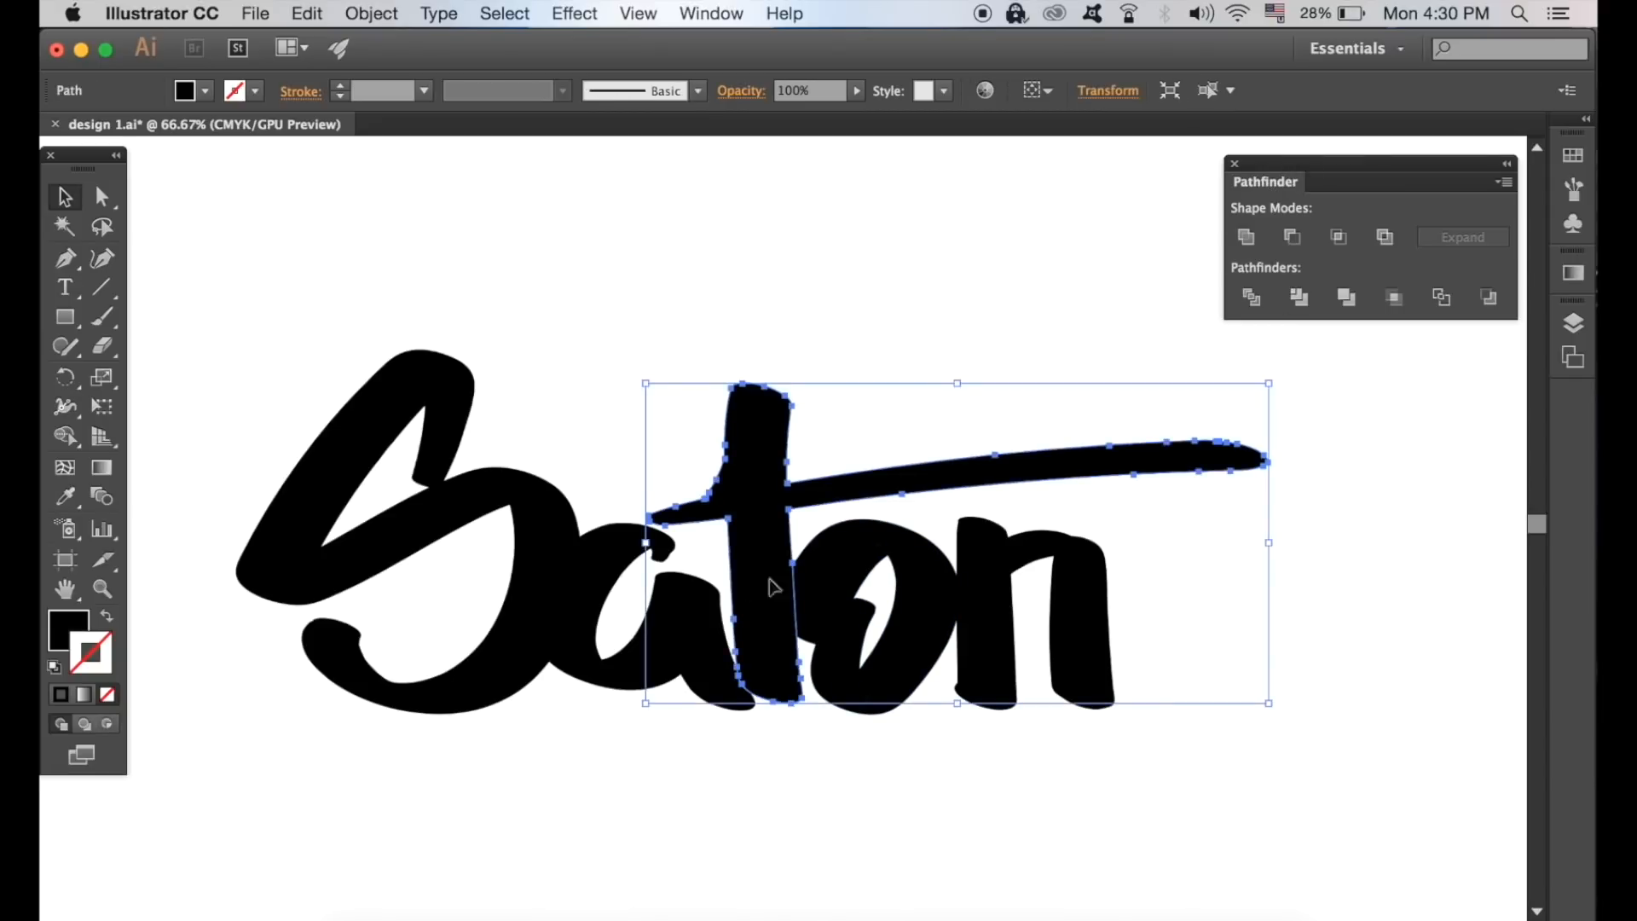
# Unite the overlapping outlines inside the letter S into one clean shape
pyautogui.click(524, 533)
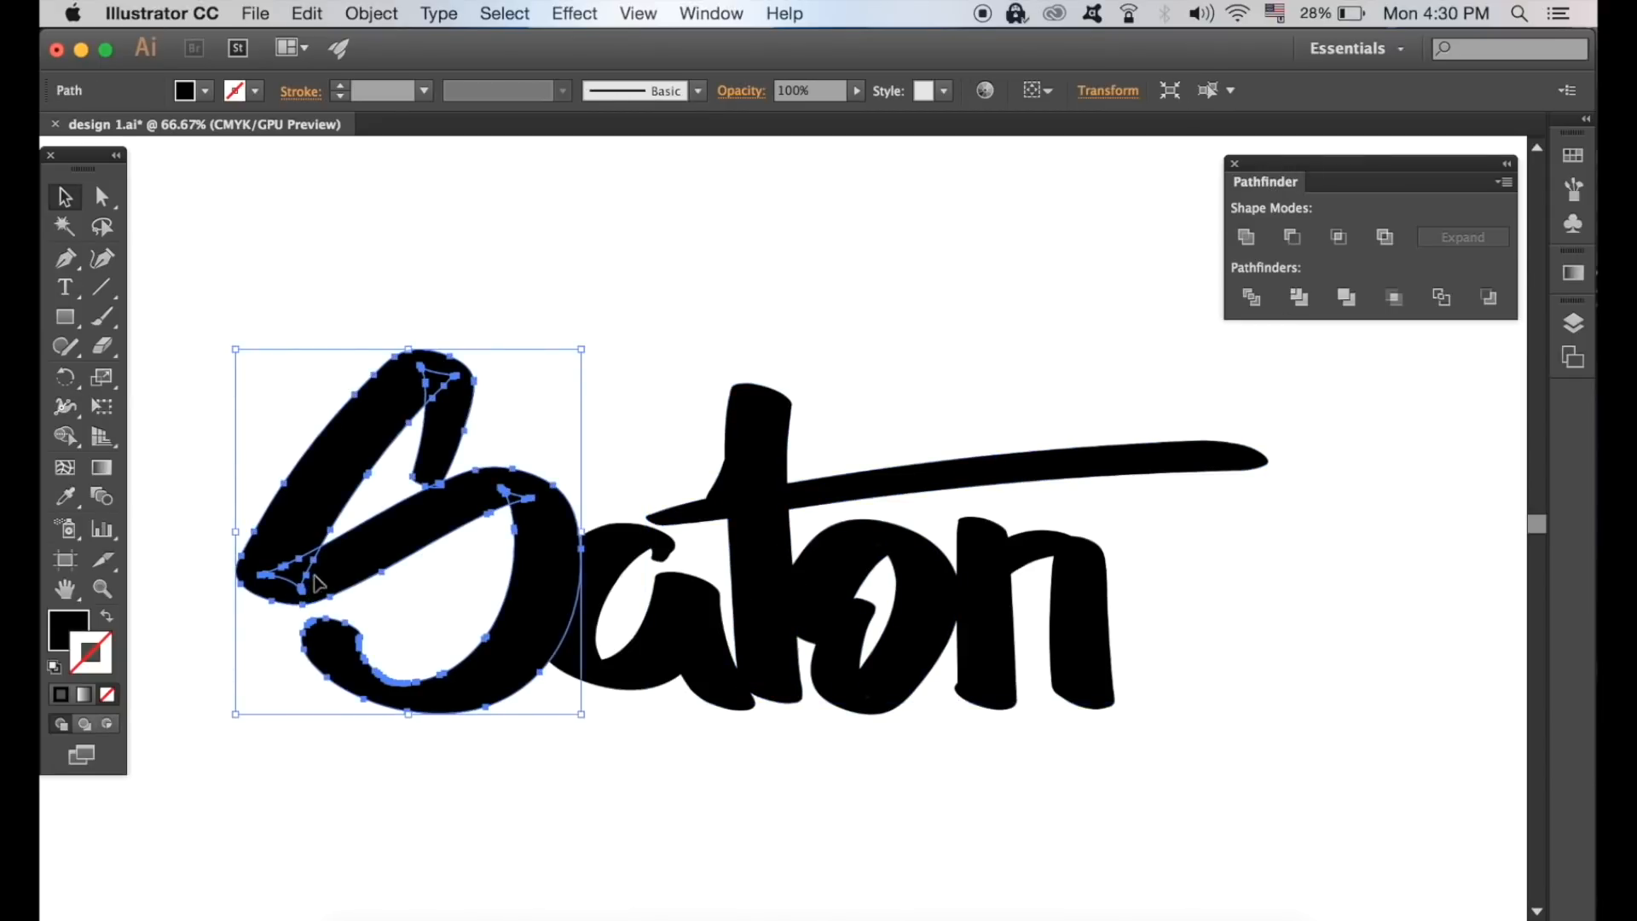
pyautogui.click(1245, 242)
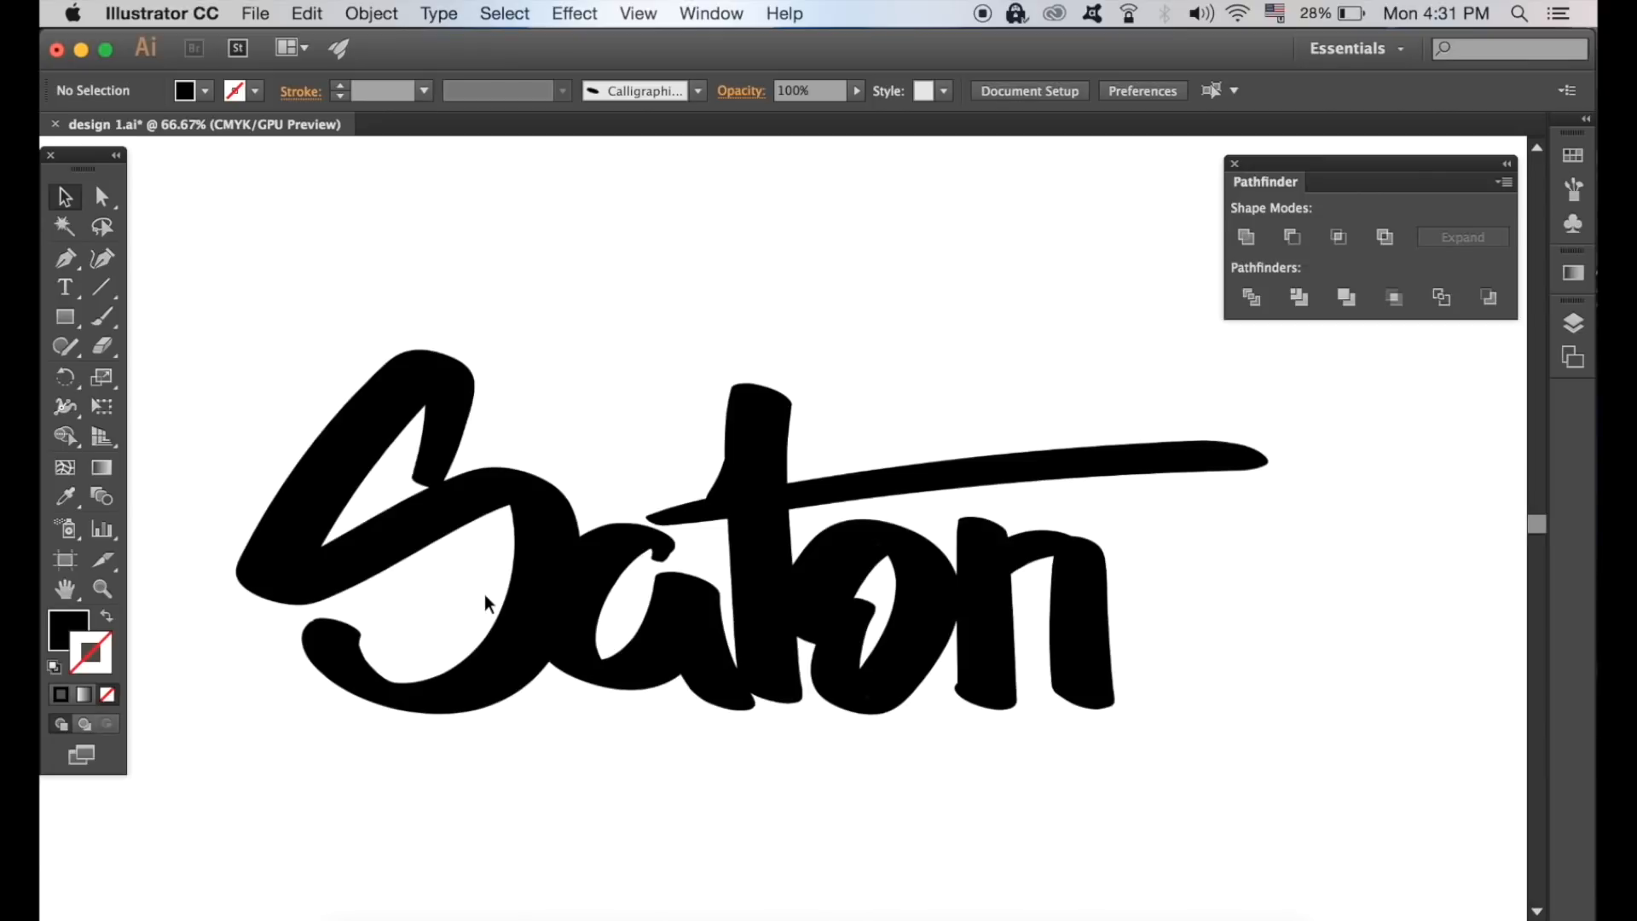
pyautogui.click(538, 578)
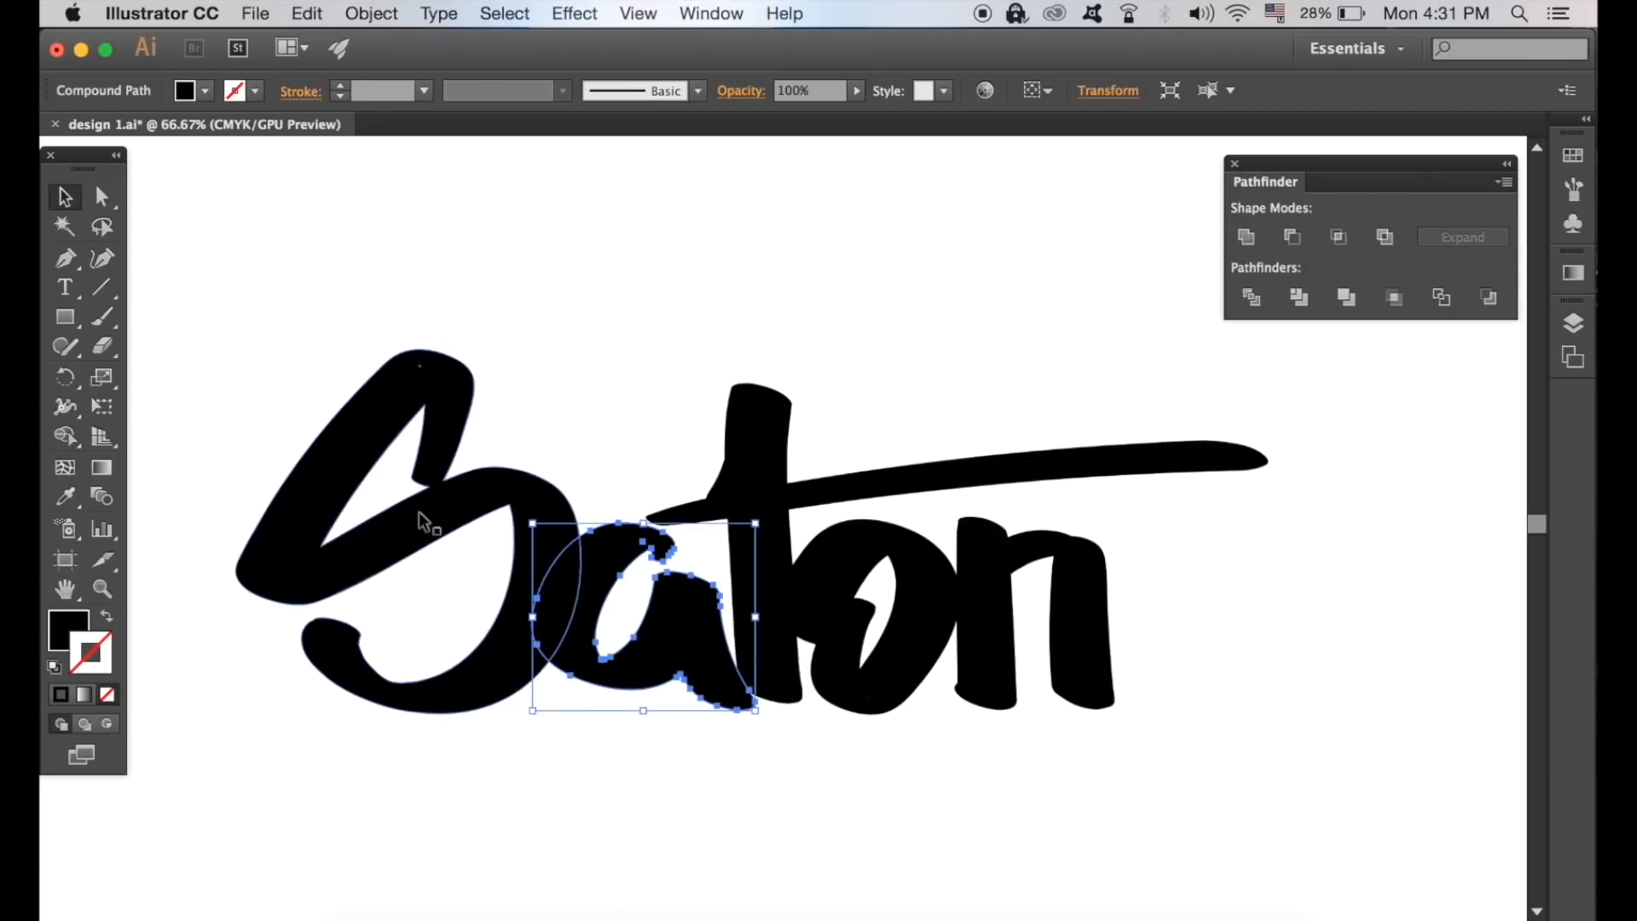
pyautogui.click(481, 273)
# Start Simplify on the paths of all the letters with the preview turned on
pyautogui.moveTo(280, 254); pyautogui.dragTo(1169, 756)
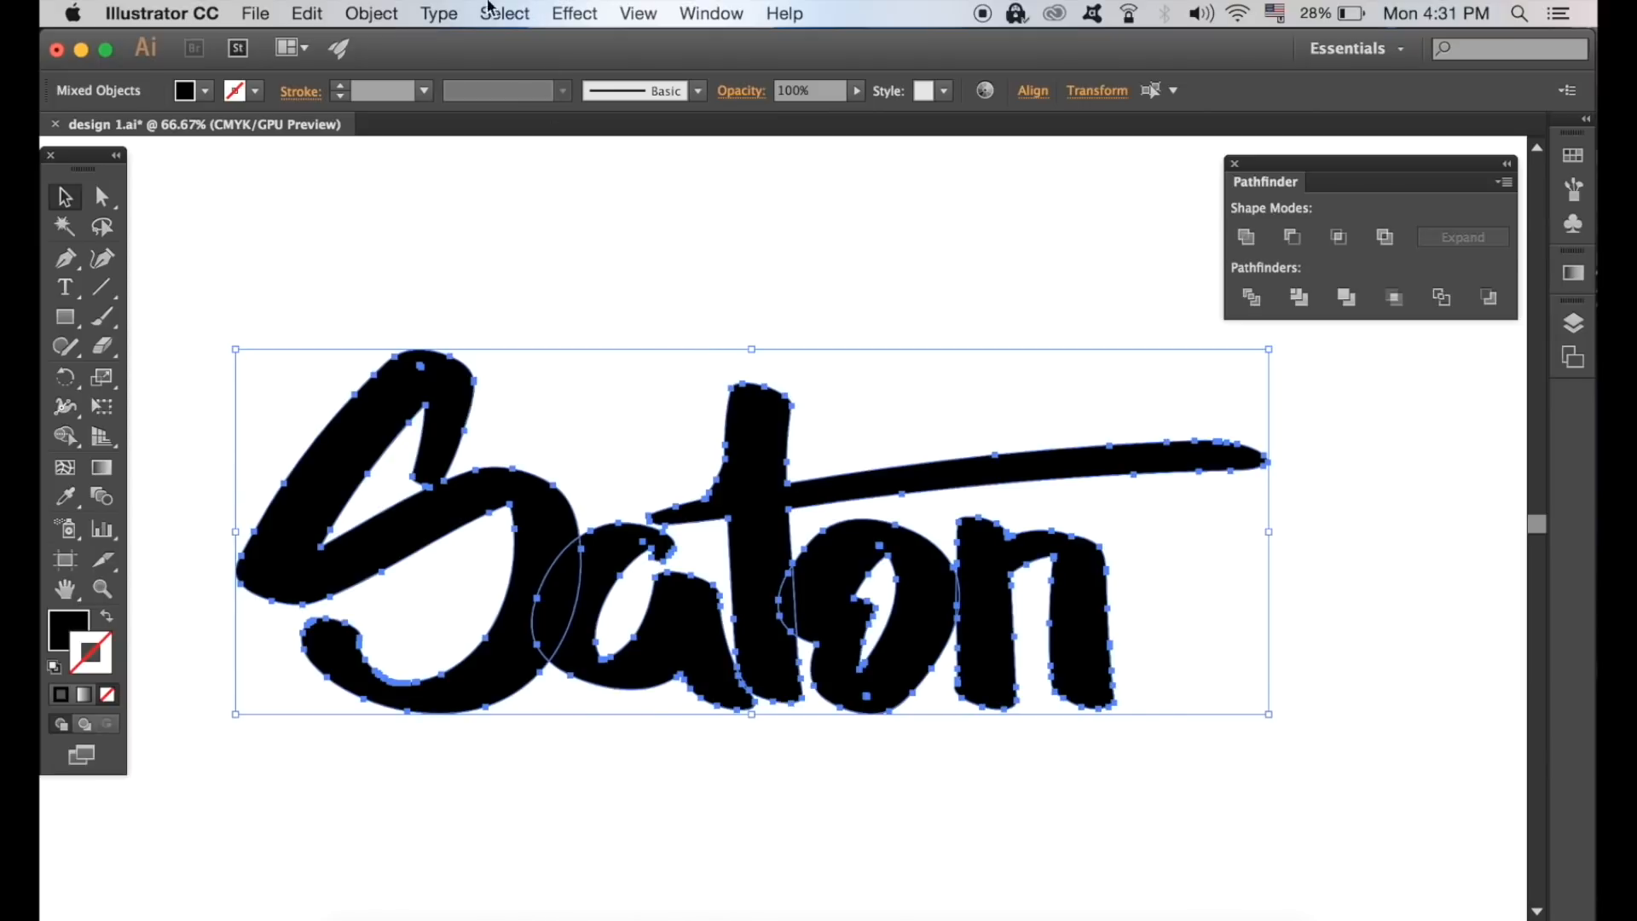
pyautogui.click(397, 12)
pyautogui.moveTo(452, 468)
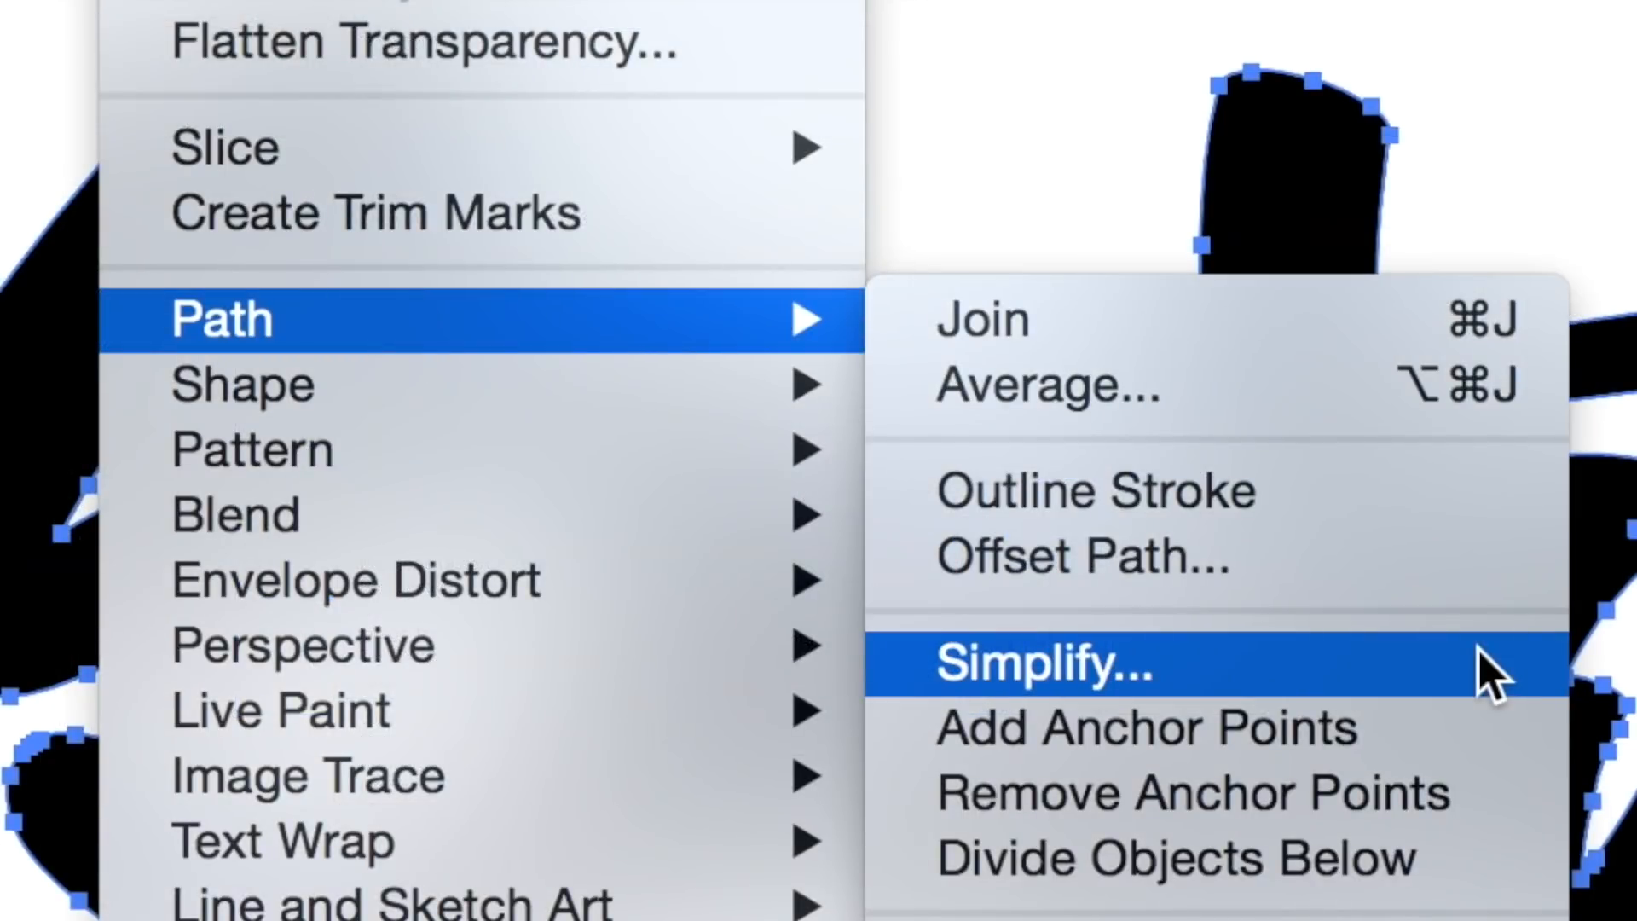
pyautogui.click(1478, 660)
pyautogui.click(1147, 515)
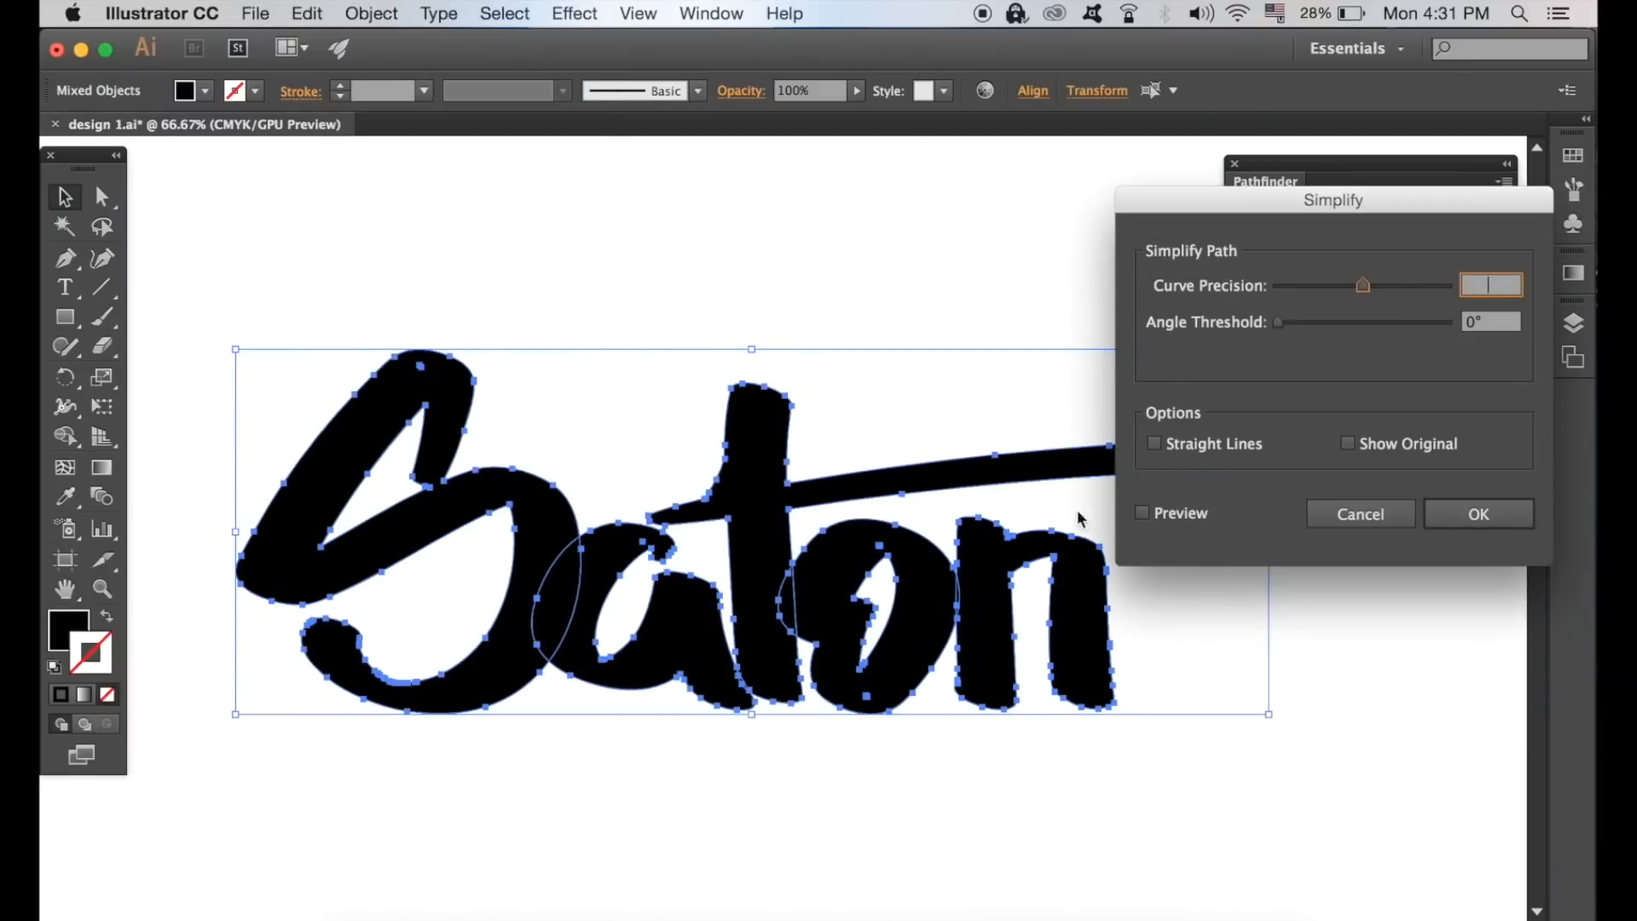
pyautogui.click(1193, 517)
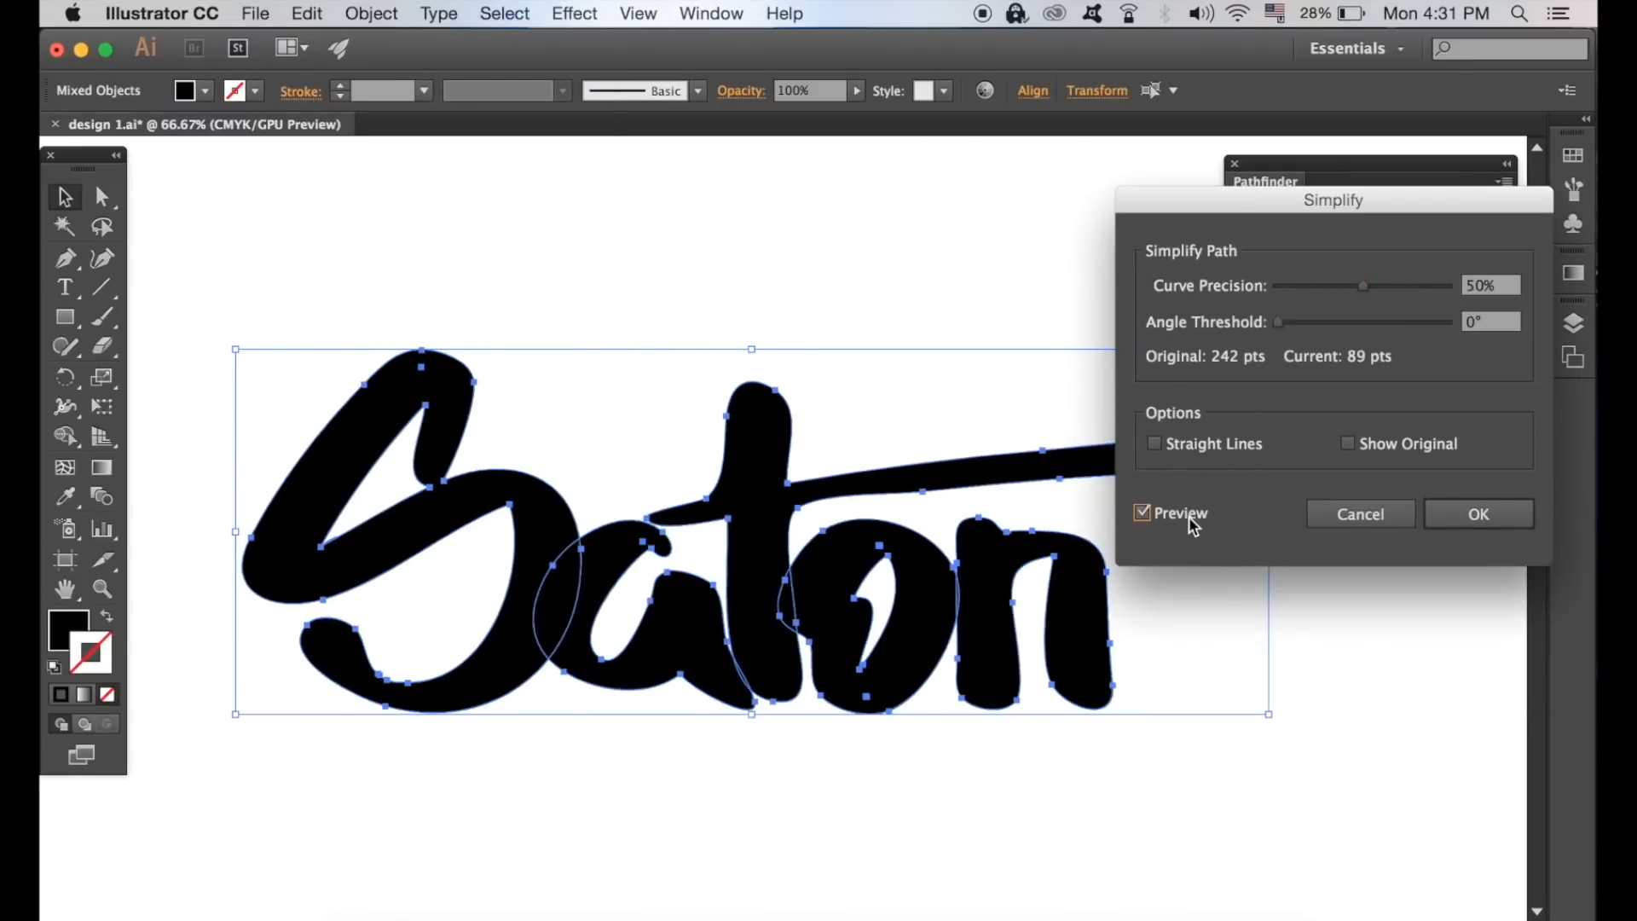
# Try both extremes of the curve precision and set it to 86%
pyautogui.moveTo(1363, 281); pyautogui.dragTo(1232, 299)
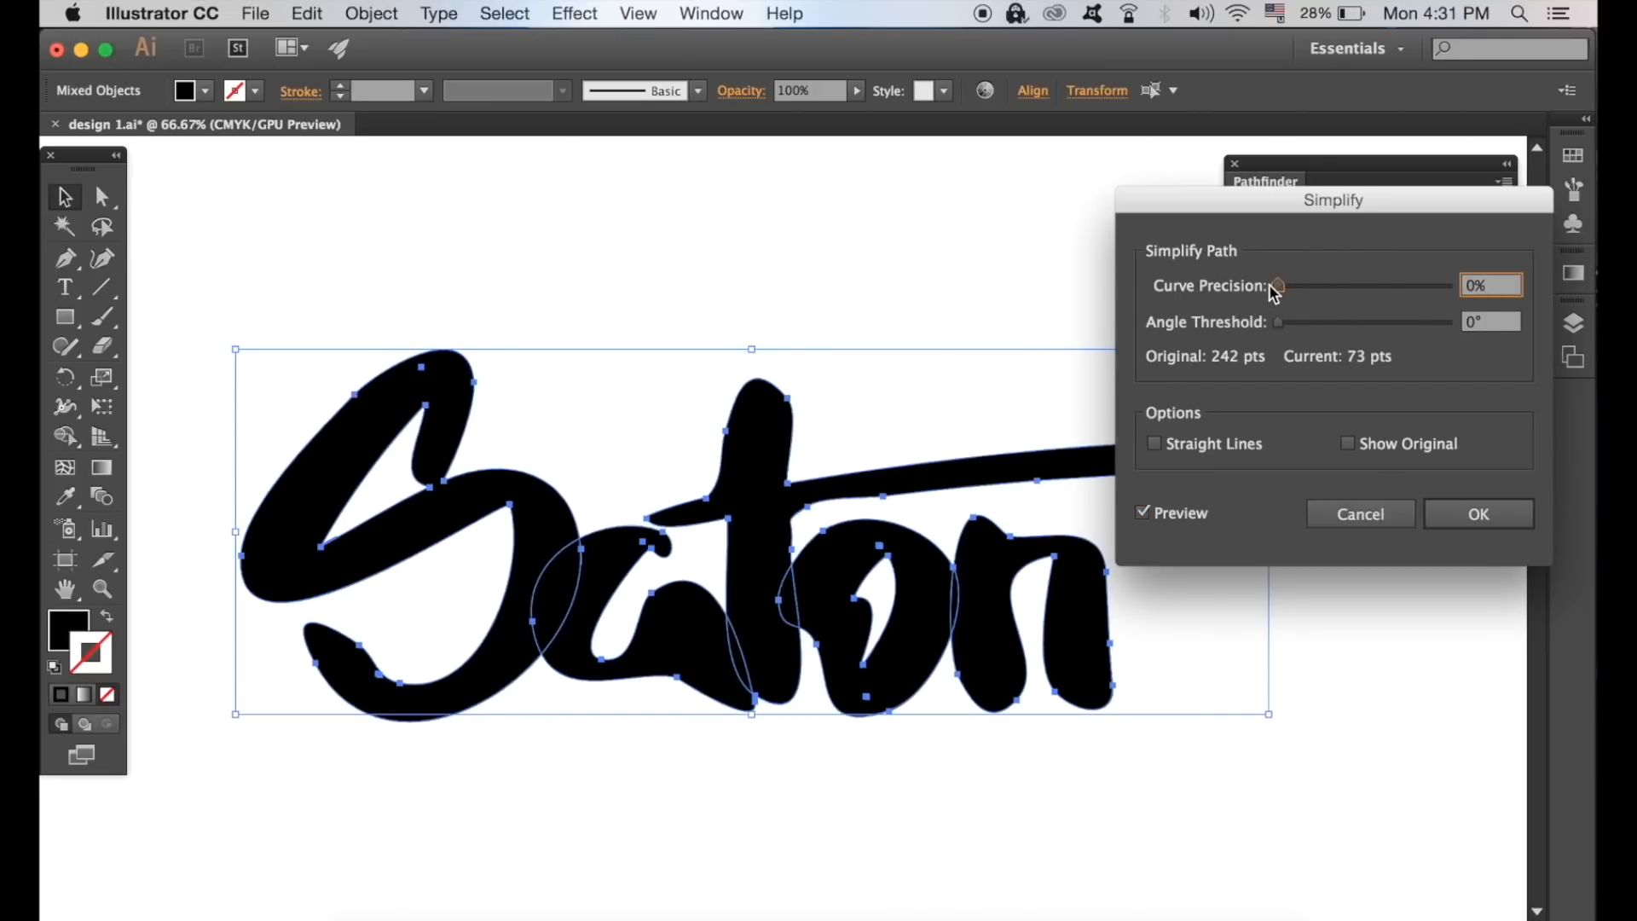
pyautogui.moveTo(1275, 286); pyautogui.dragTo(1594, 294)
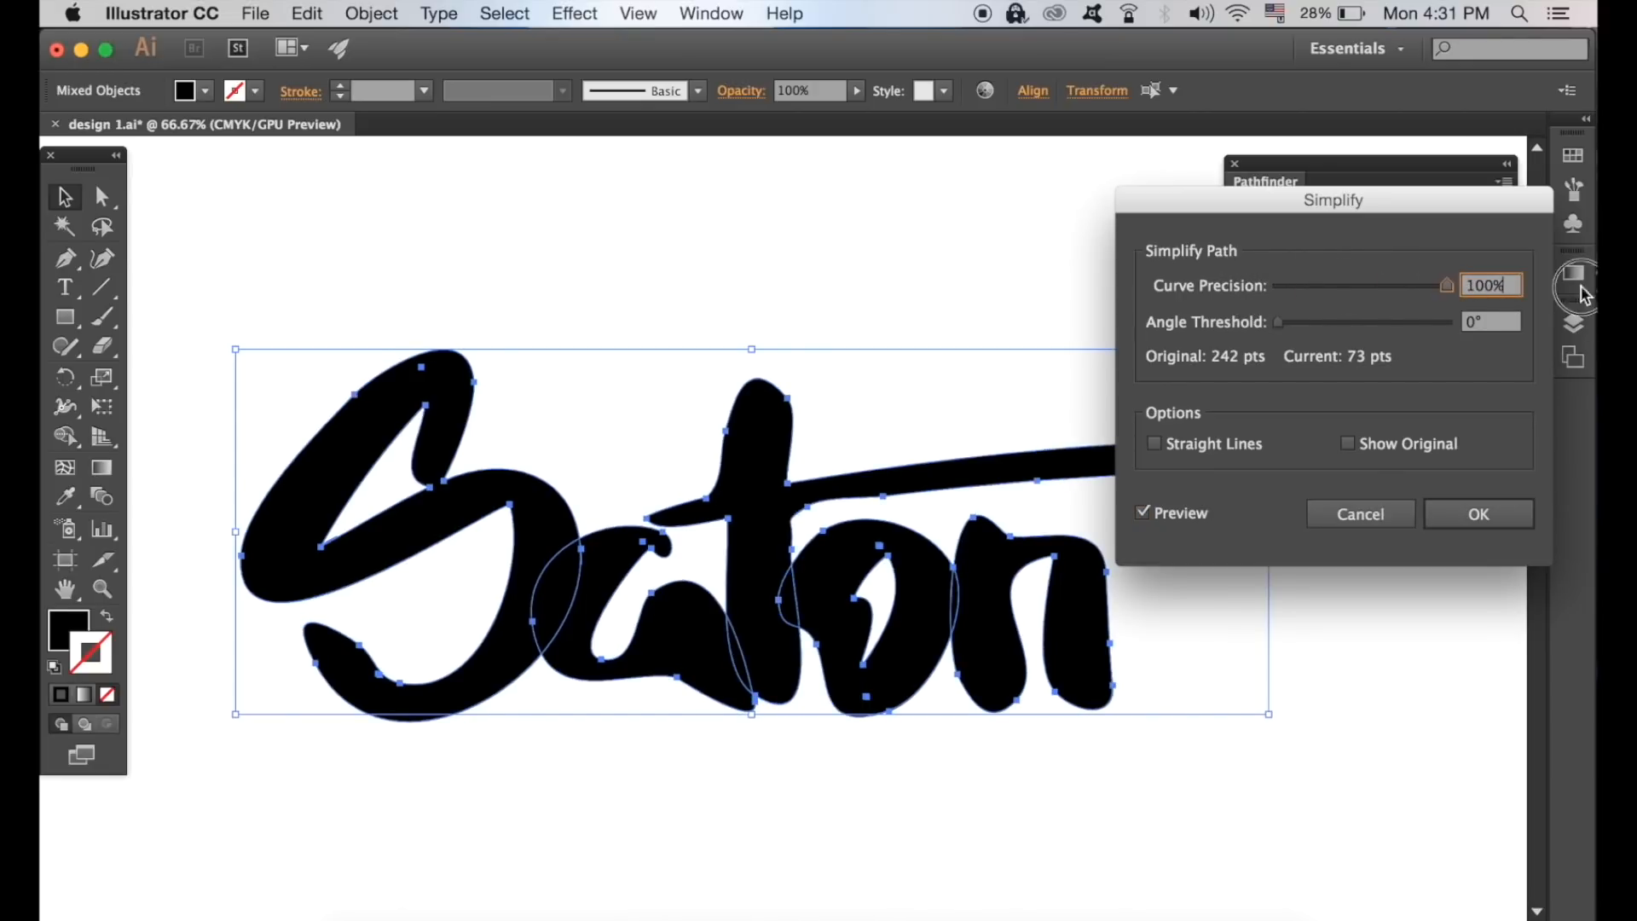
pyautogui.moveTo(1441, 286); pyautogui.dragTo(1420, 288)
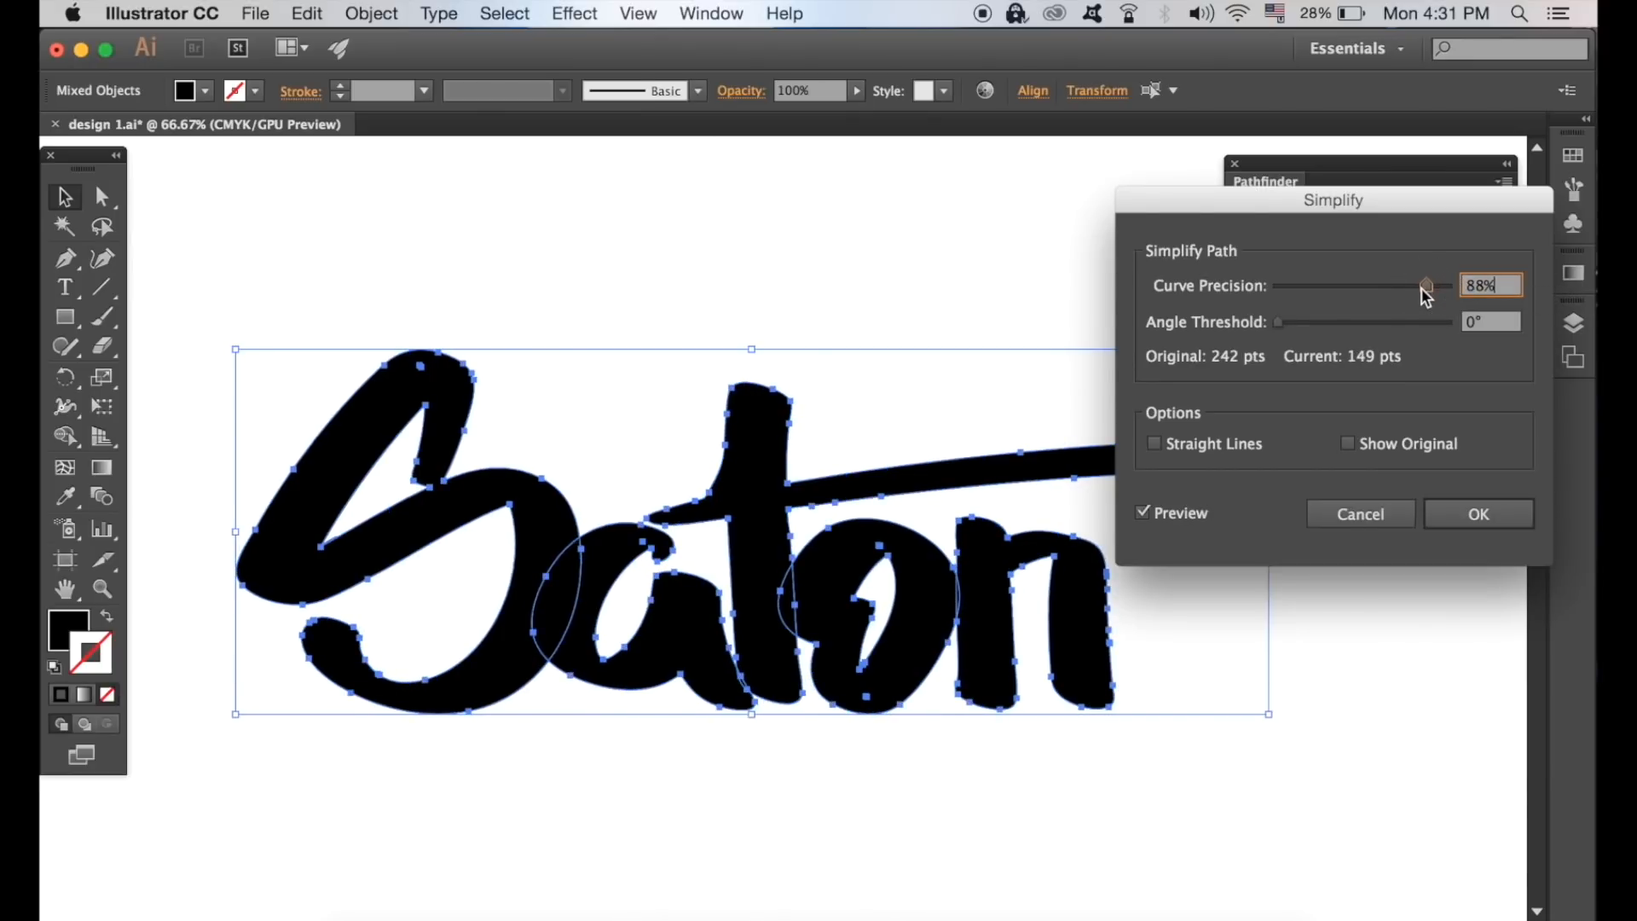
pyautogui.moveTo(1421, 288); pyautogui.dragTo(1417, 288)
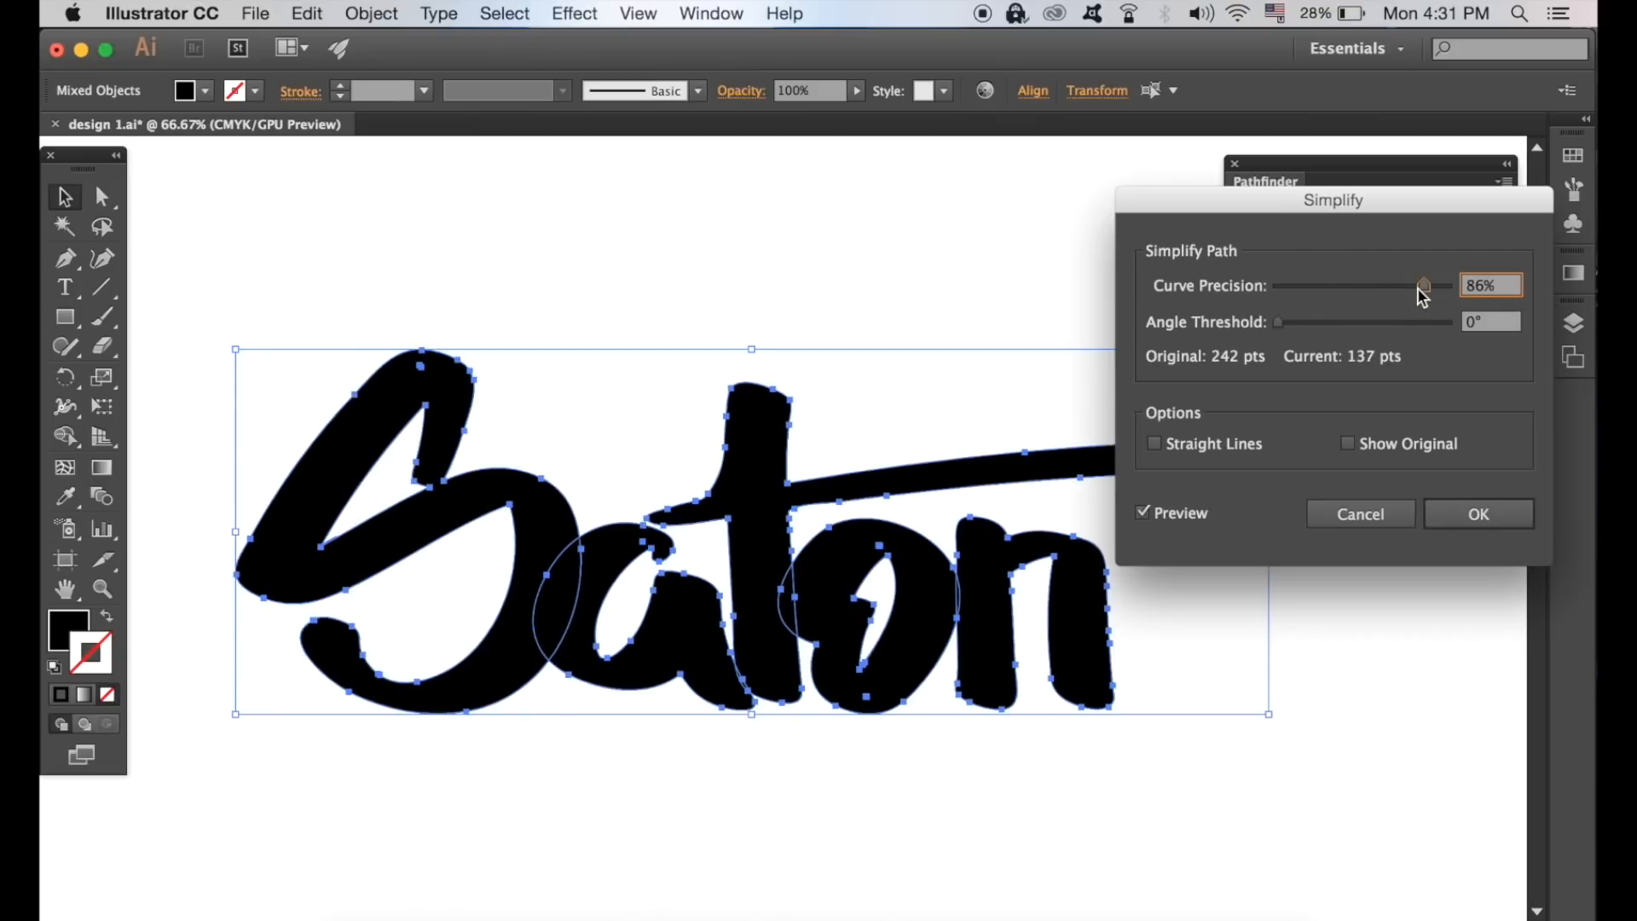
# Compare the simplified paths with the originals, keep straight lines off, and apply the simplification to the lettering
pyautogui.click(1178, 445)
pyautogui.click(1231, 442)
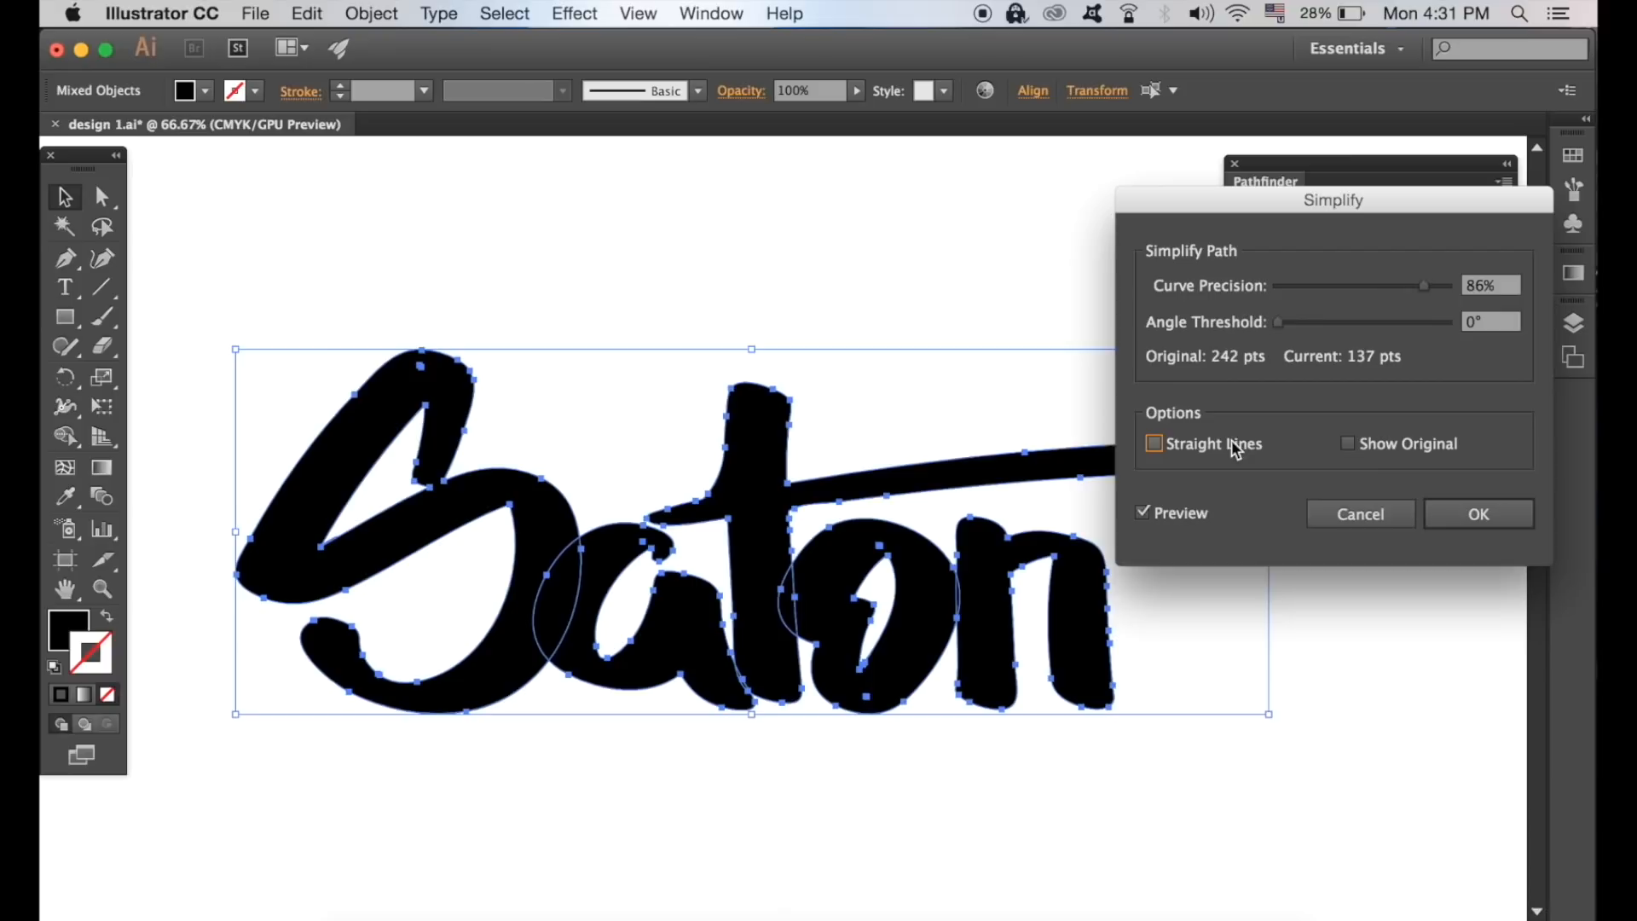
pyautogui.click(1426, 458)
pyautogui.click(1425, 458)
pyautogui.click(1425, 458)
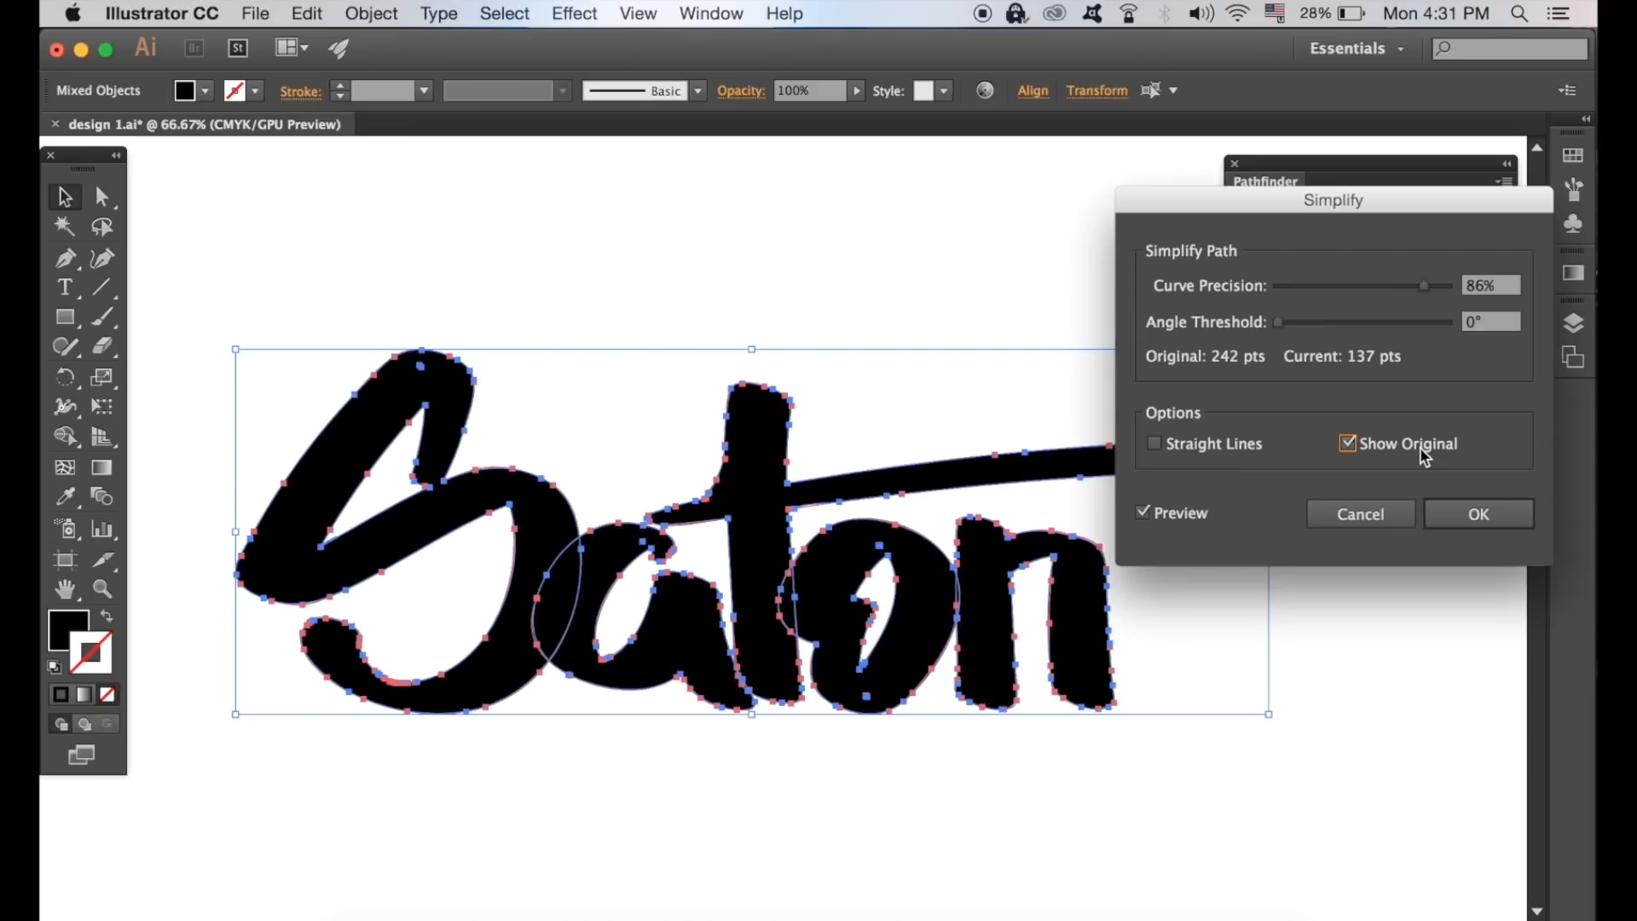
pyautogui.click(1426, 458)
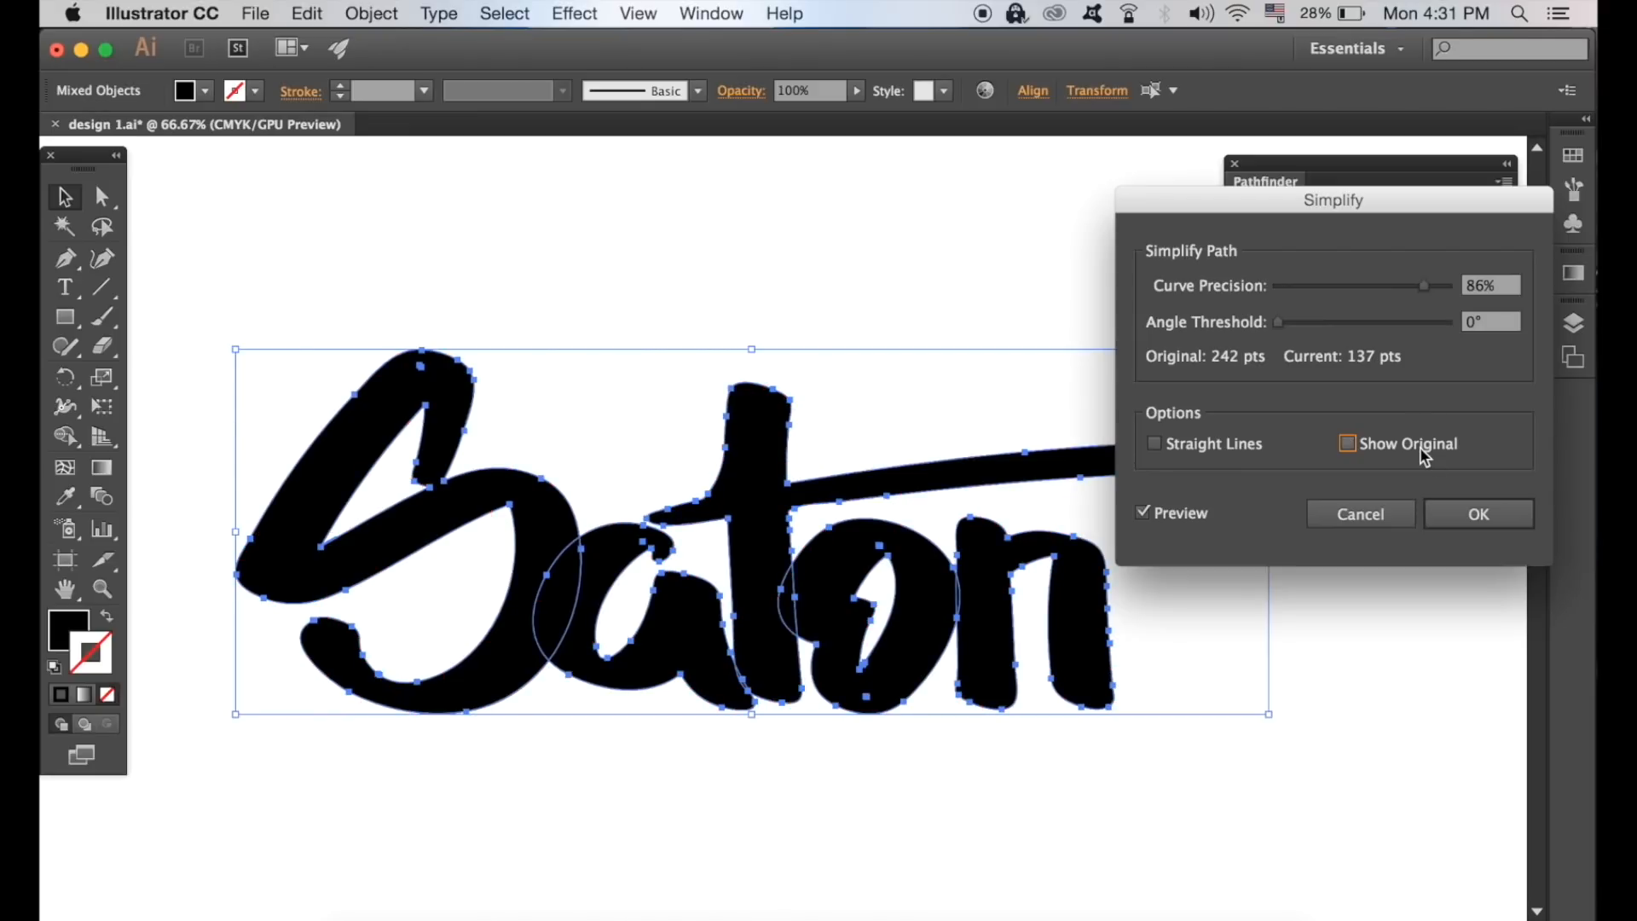
pyautogui.click(1441, 510)
pyautogui.click(1122, 740)
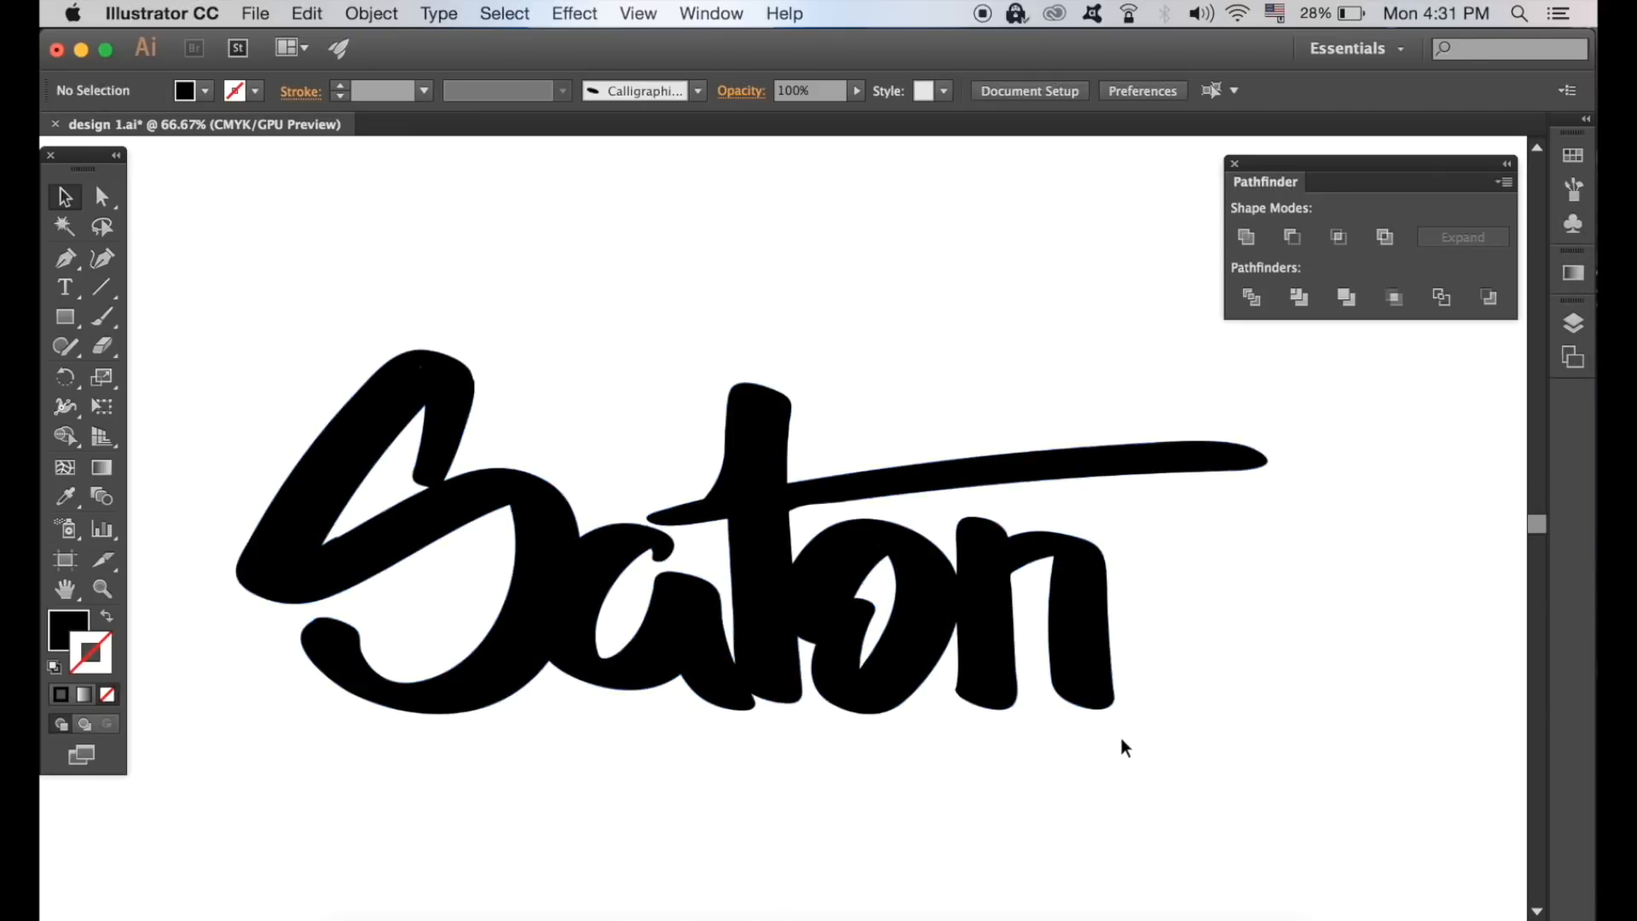
# Delete the stray anchor points inside the upper curve of the S
pyautogui.click(520, 651)
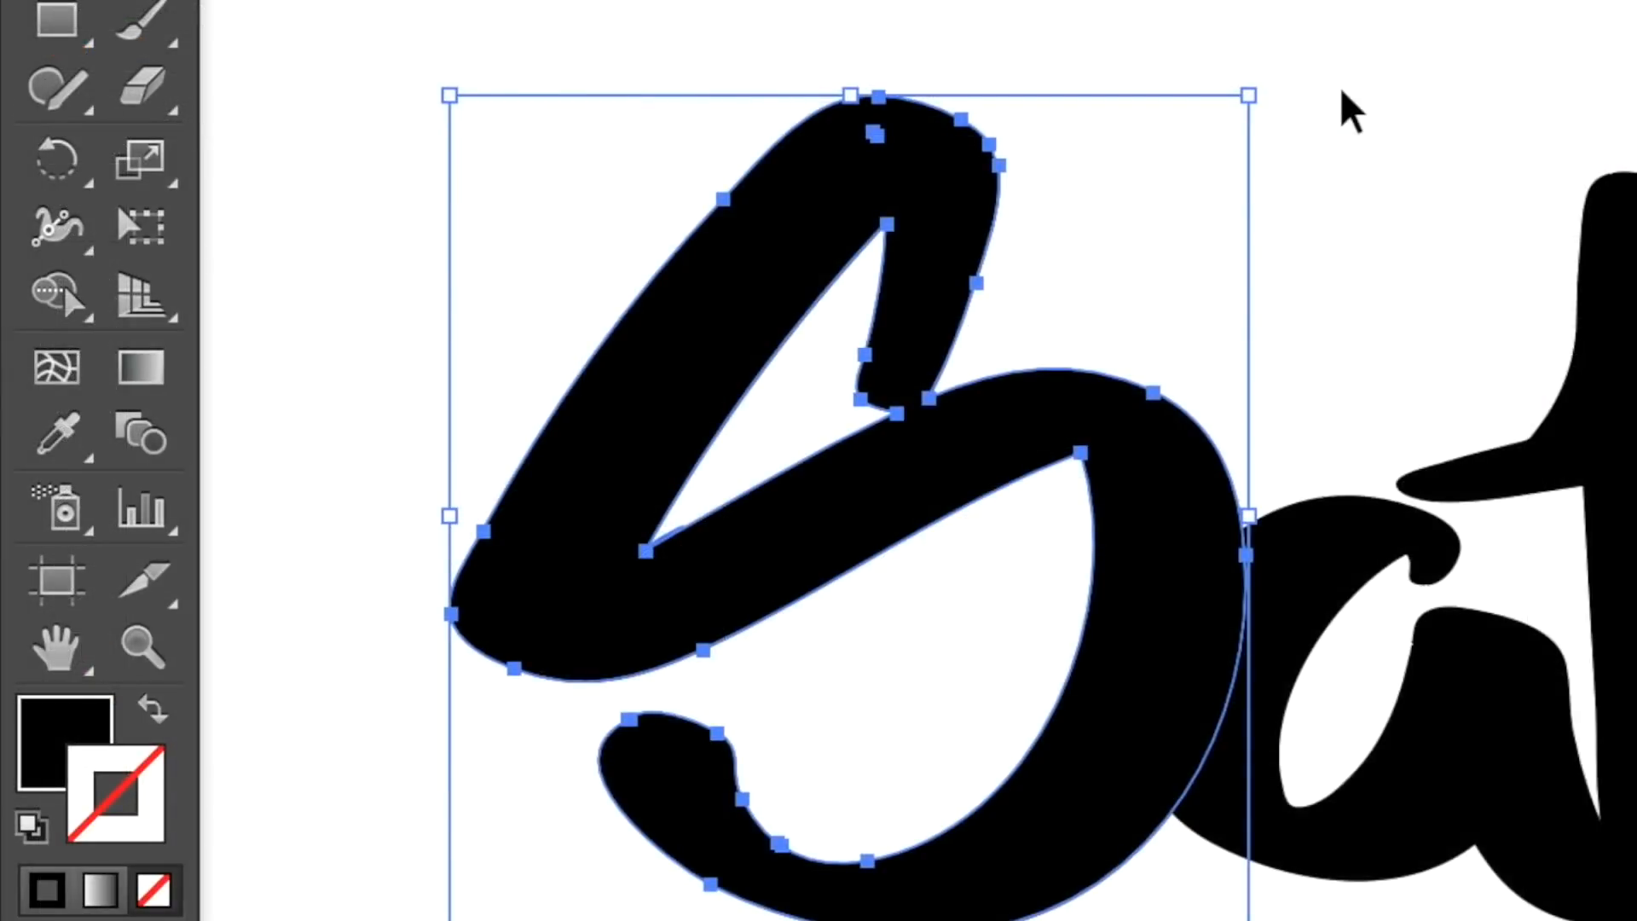
pyautogui.press('a')
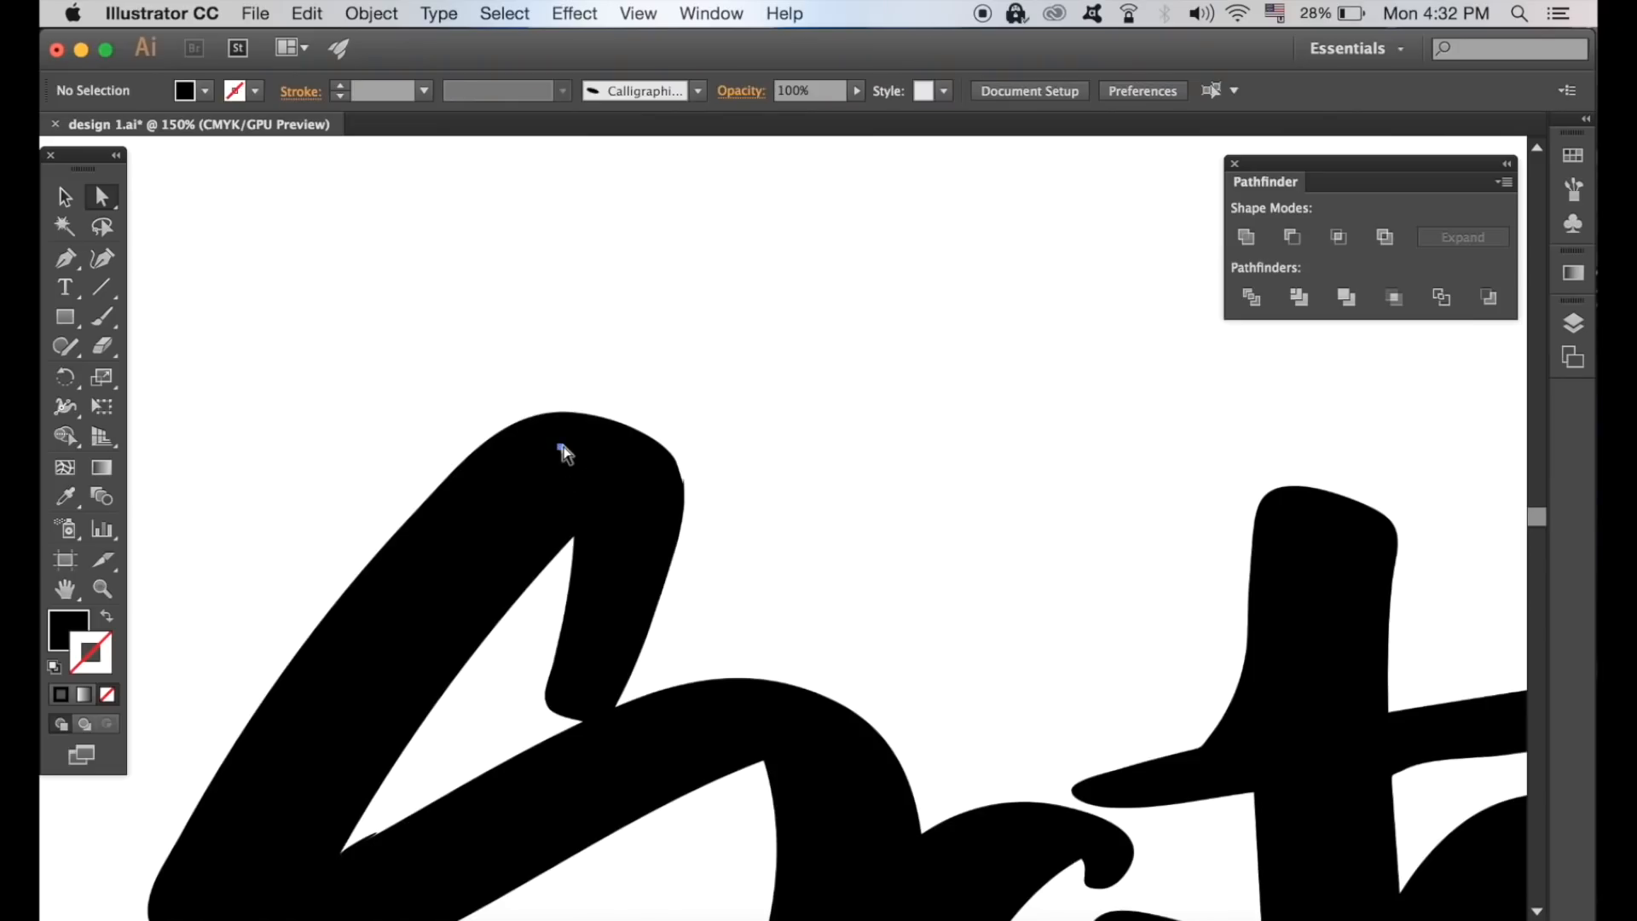
pyautogui.click(560, 447)
pyautogui.press('Delete')
pyautogui.press('Delete')
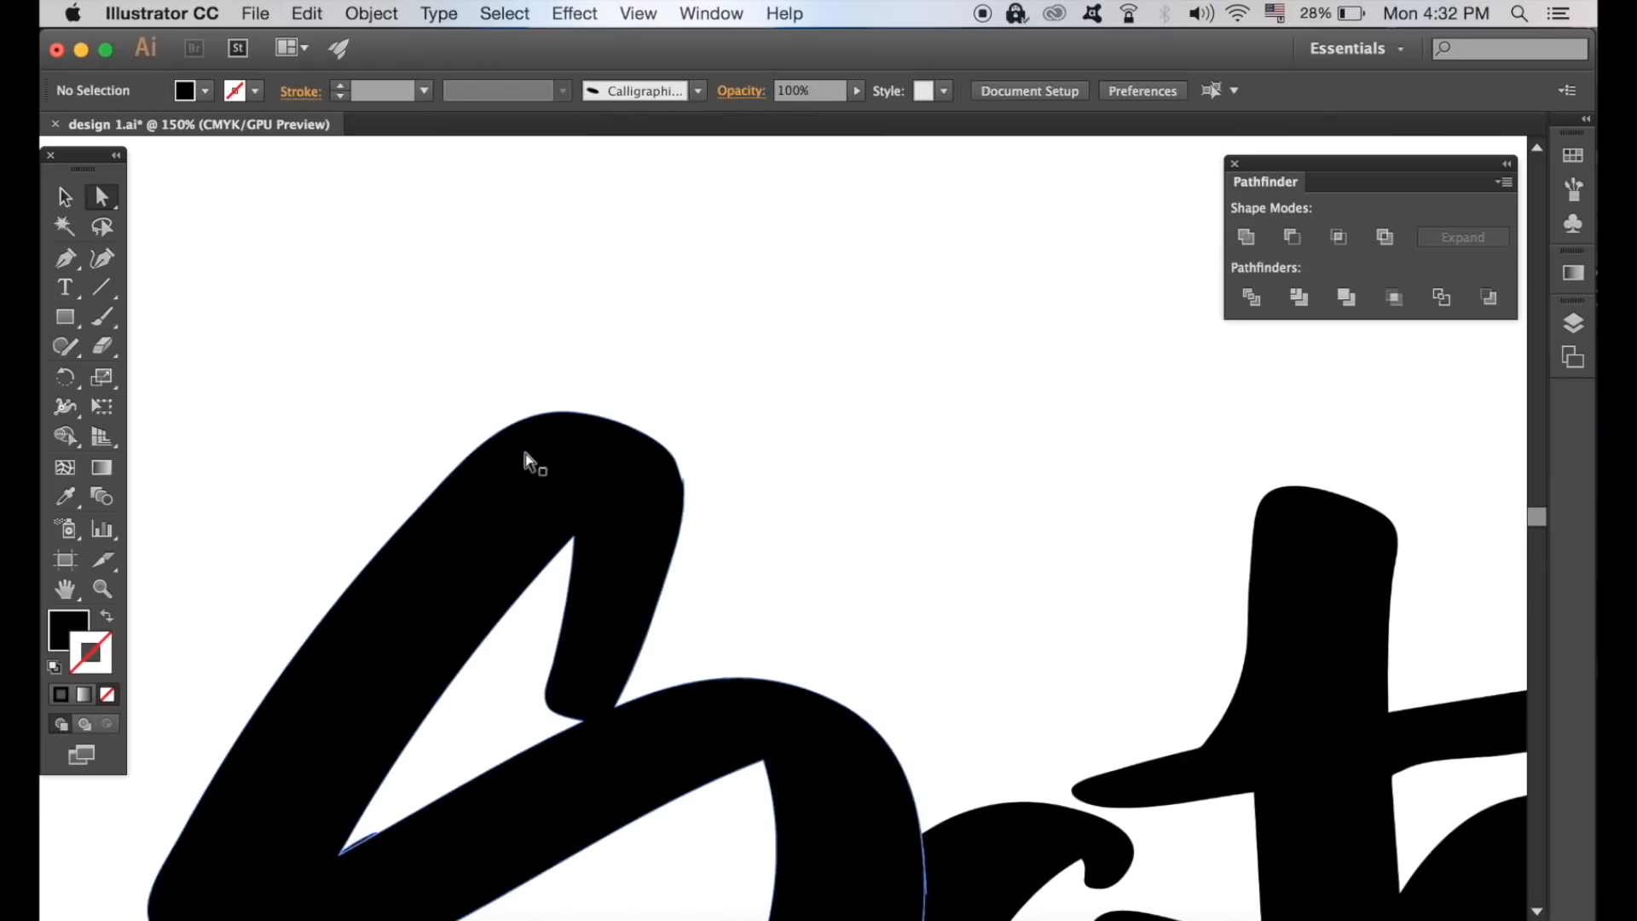
# Delete the stray anchor point inside the top stroke of the a
pyautogui.scroll(-5, 530, 482)
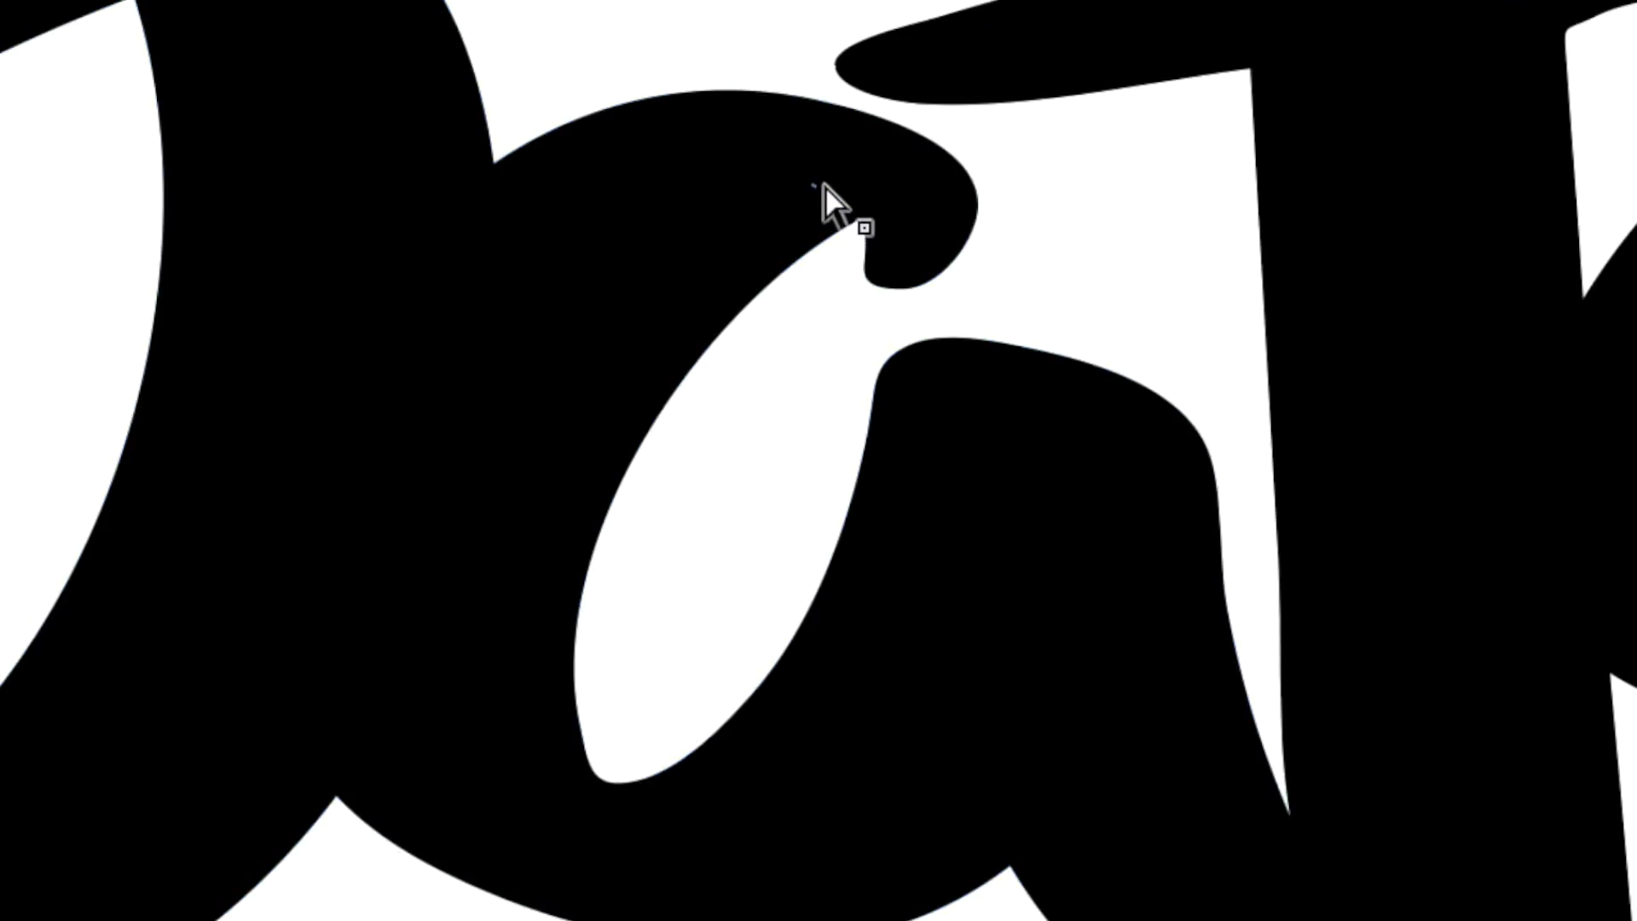
pyautogui.click(815, 185)
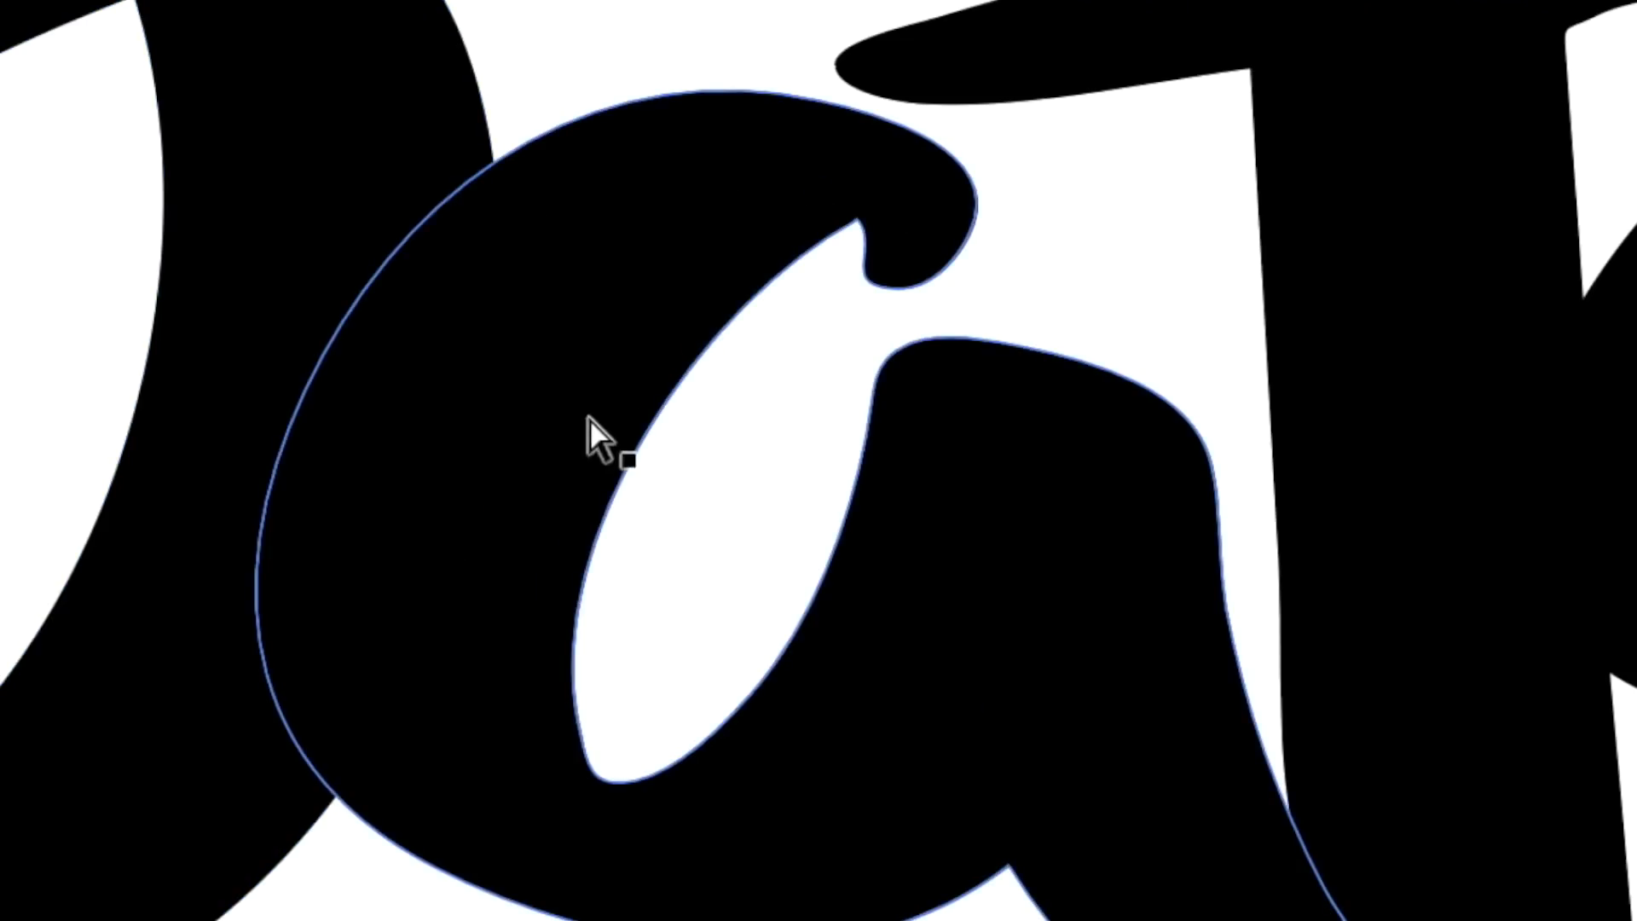
pyautogui.click(774, 786)
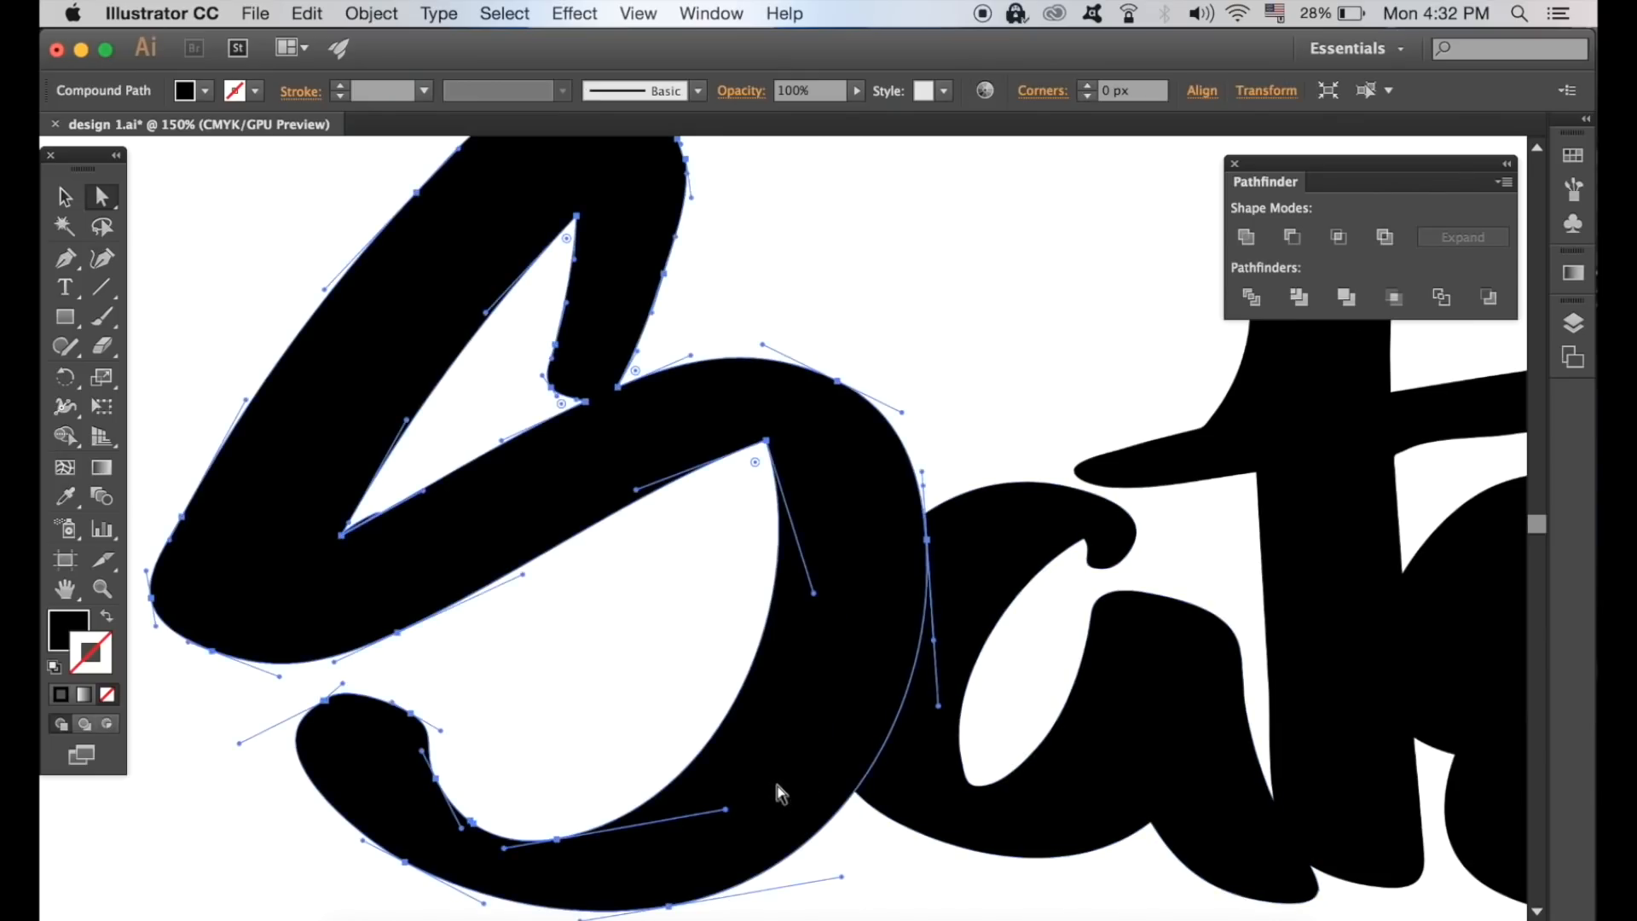
# Delete the remaining stray anchor points in the other parts of the lettering
pyautogui.moveTo(1009, 628); pyautogui.dragTo(724, 519)
pyautogui.click(932, 574)
pyautogui.click(711, 587)
pyautogui.moveTo(1023, 440); pyautogui.dragTo(499, 561)
pyautogui.moveTo(879, 462); pyautogui.dragTo(757, 373)
pyautogui.click(622, 478)
pyautogui.press('Delete')
pyautogui.click(600, 821)
pyautogui.press('Delete')
pyautogui.click(626, 482)
pyautogui.press('Delete')
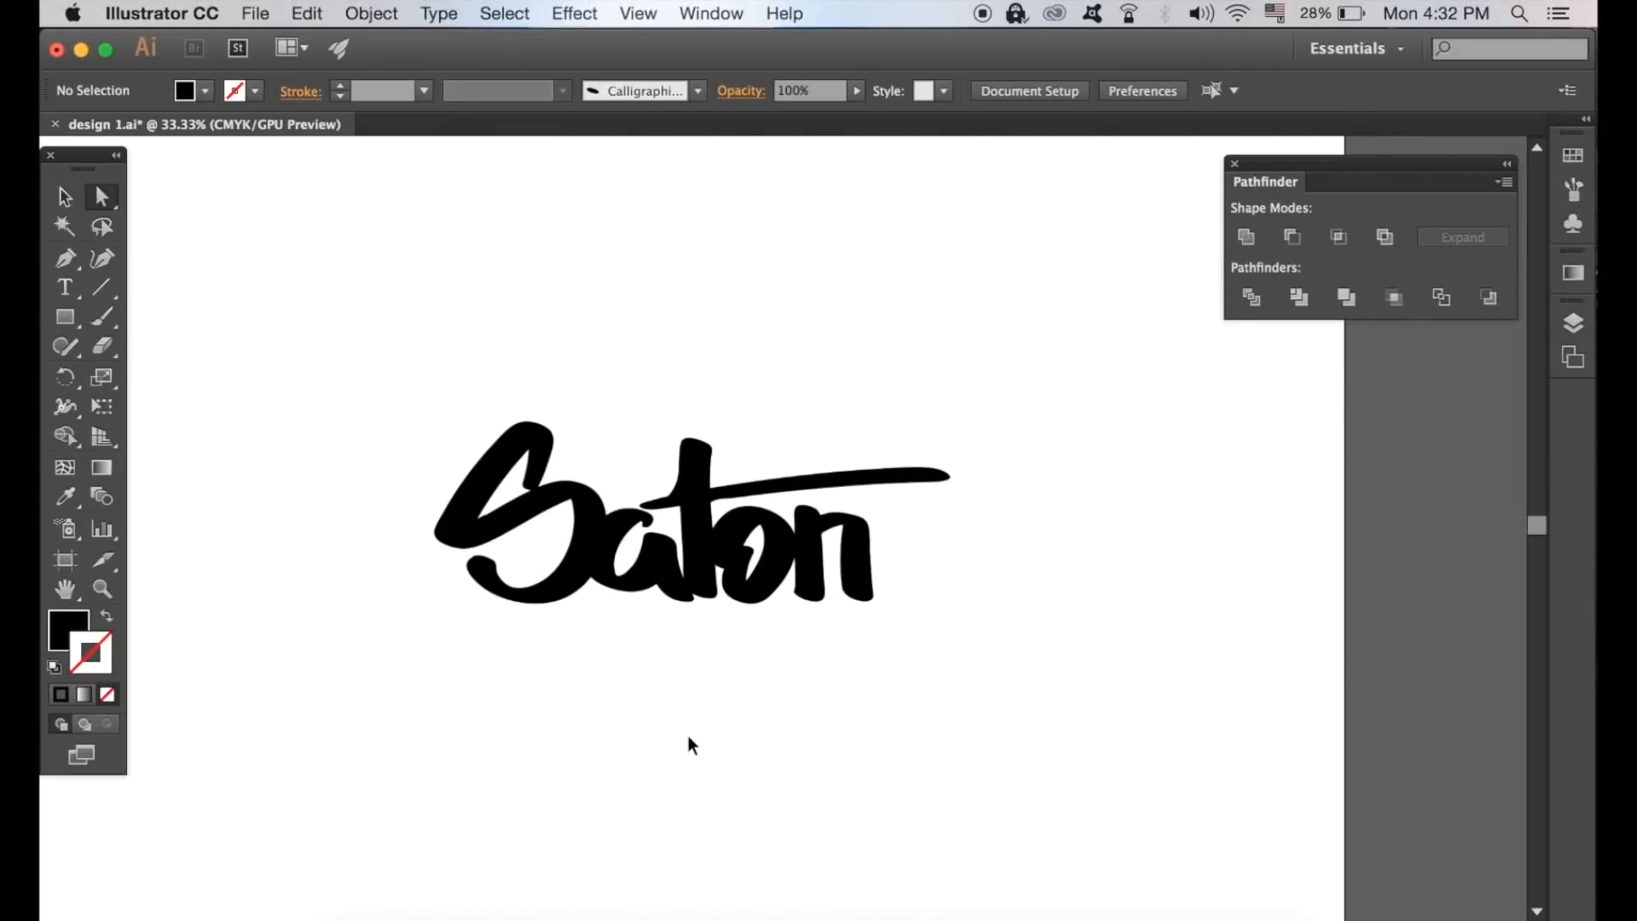
# Show the rulers and place a horizontal guide along the baseline of the lettering
pyautogui.press('super+r')
pyautogui.click(64, 196)
pyautogui.moveTo(555, 145); pyautogui.dragTo(541, 682)
# Move the letter a down and slightly left so its foot rests on the baseline guide
pyautogui.press('super+equal')
pyautogui.press('super+equal')
pyautogui.moveTo(718, 643); pyautogui.dragTo(694, 668)
# Lower the bottom anchor points of the a's bowl and counter until the bowl's curve meets the baseline guide
pyautogui.press('super+equal')
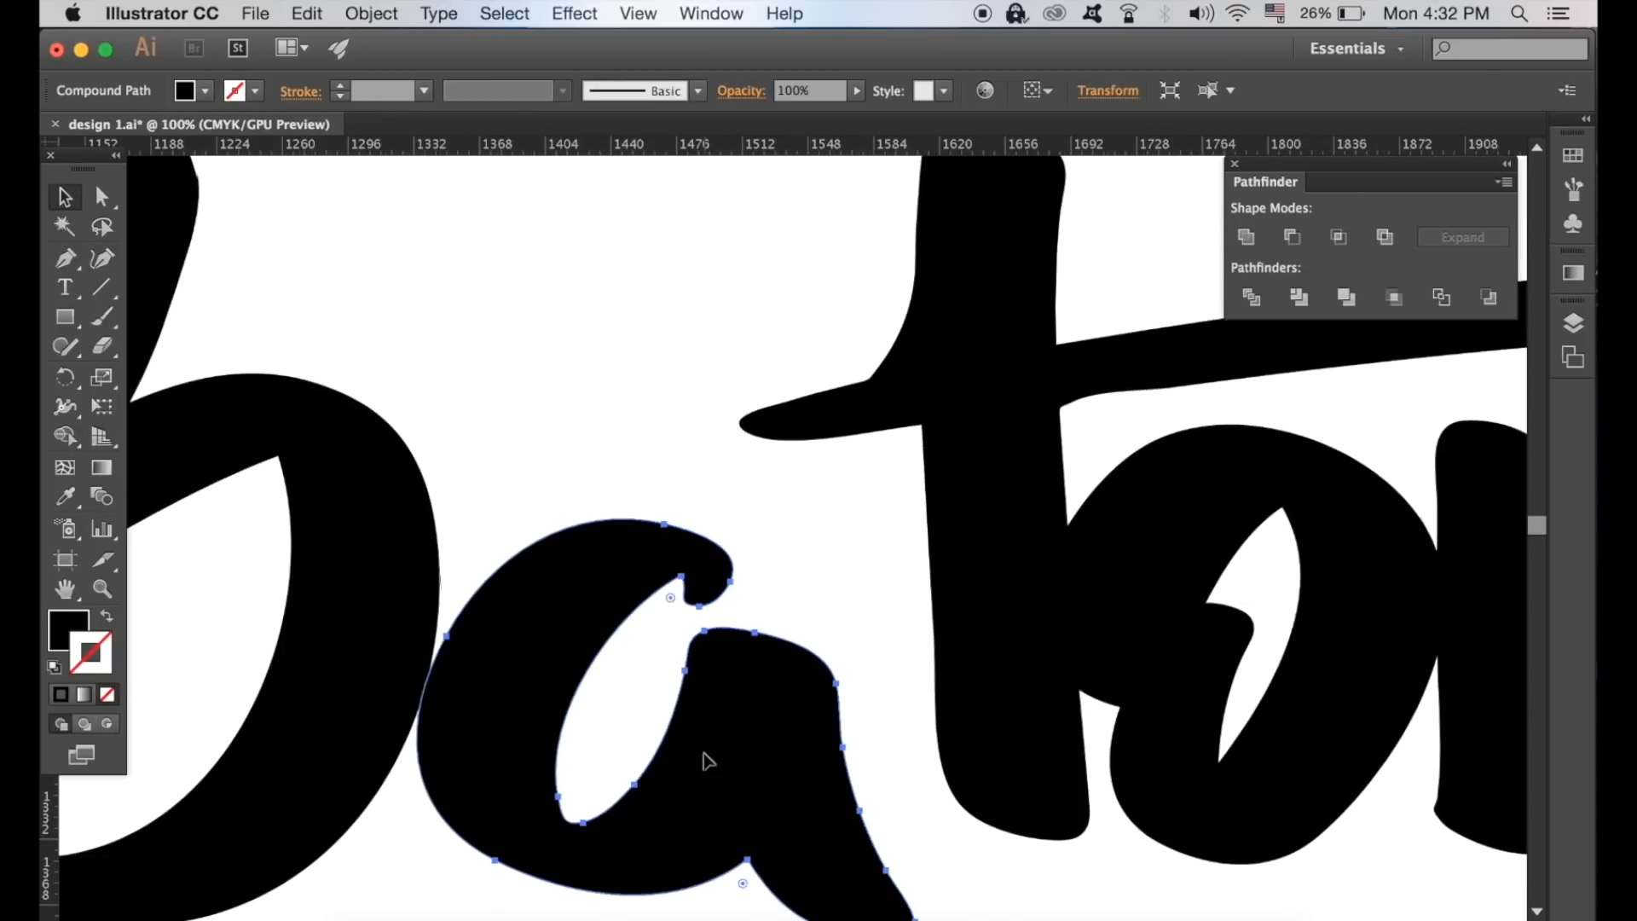
pyautogui.press('super+equal')
pyautogui.click(108, 206)
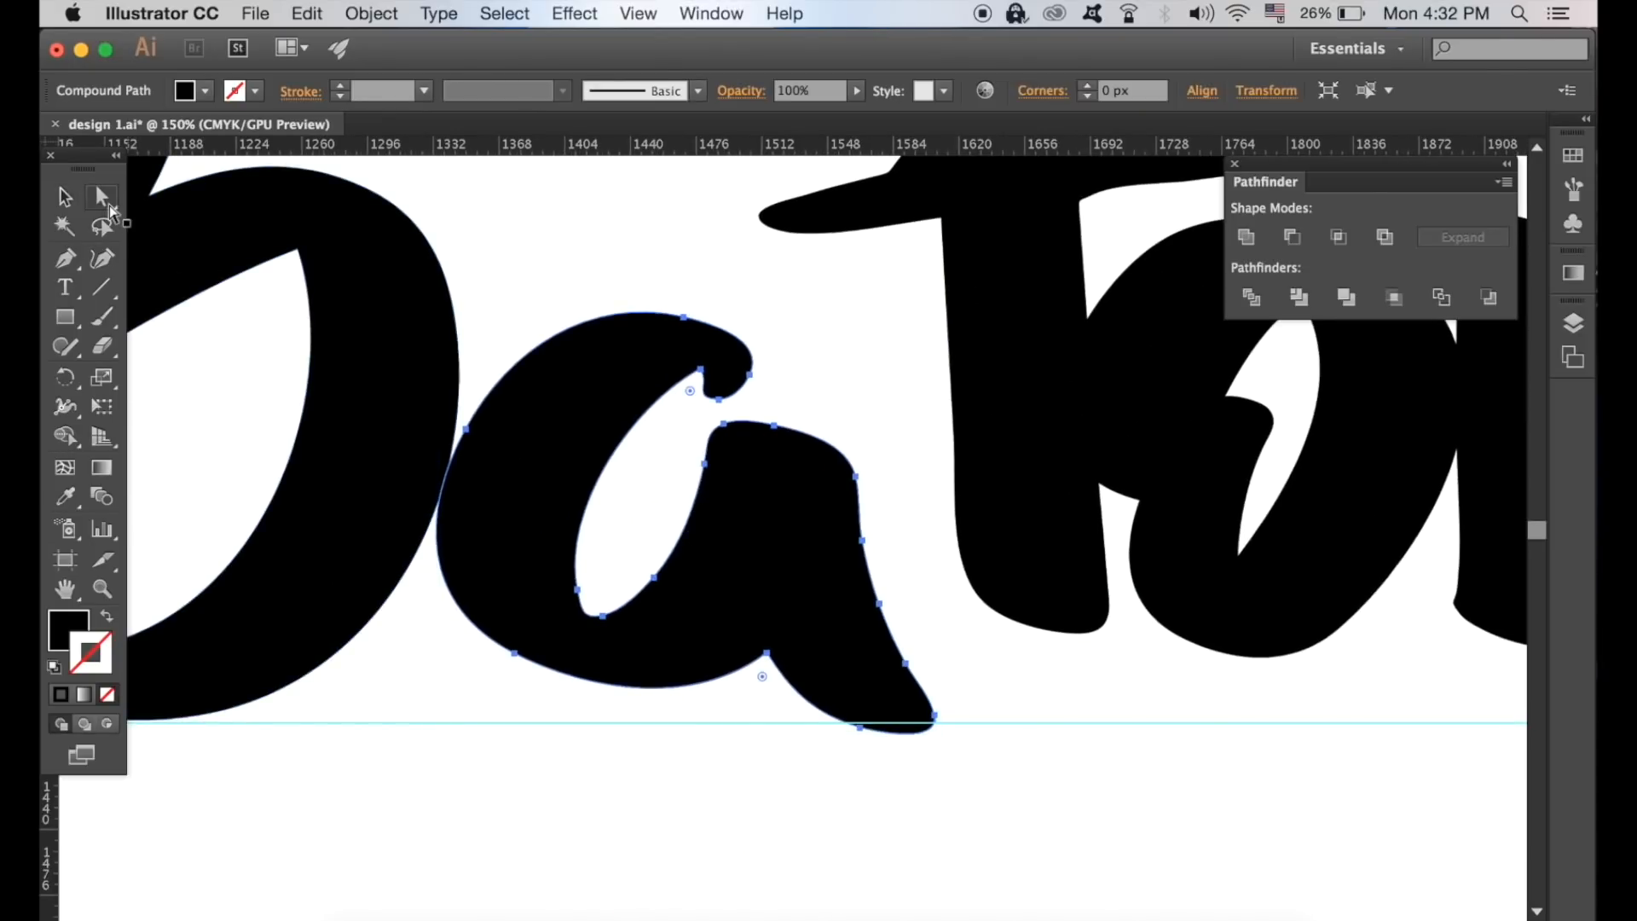
pyautogui.moveTo(514, 654); pyautogui.dragTo(510, 672)
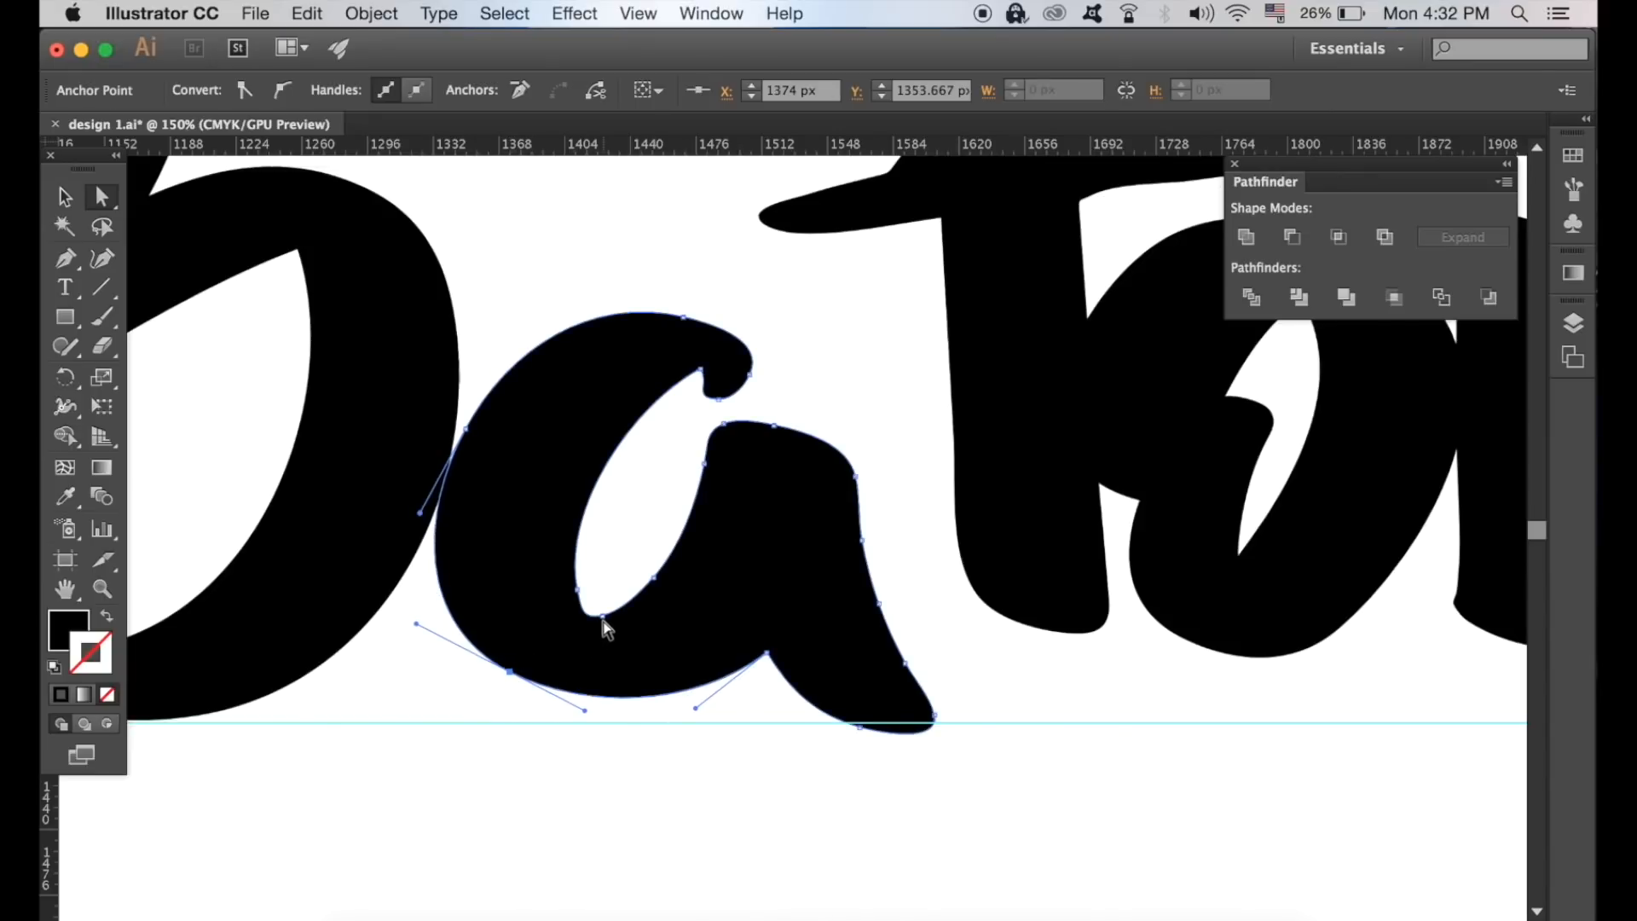
pyautogui.keyDown('shift'); pyautogui.click(602, 615); pyautogui.keyUp('shift')
pyautogui.keyDown('shift'); pyautogui.click(579, 591); pyautogui.keyUp('shift')
pyautogui.keyDown('shift'); pyautogui.click(655, 579); pyautogui.keyUp('shift')
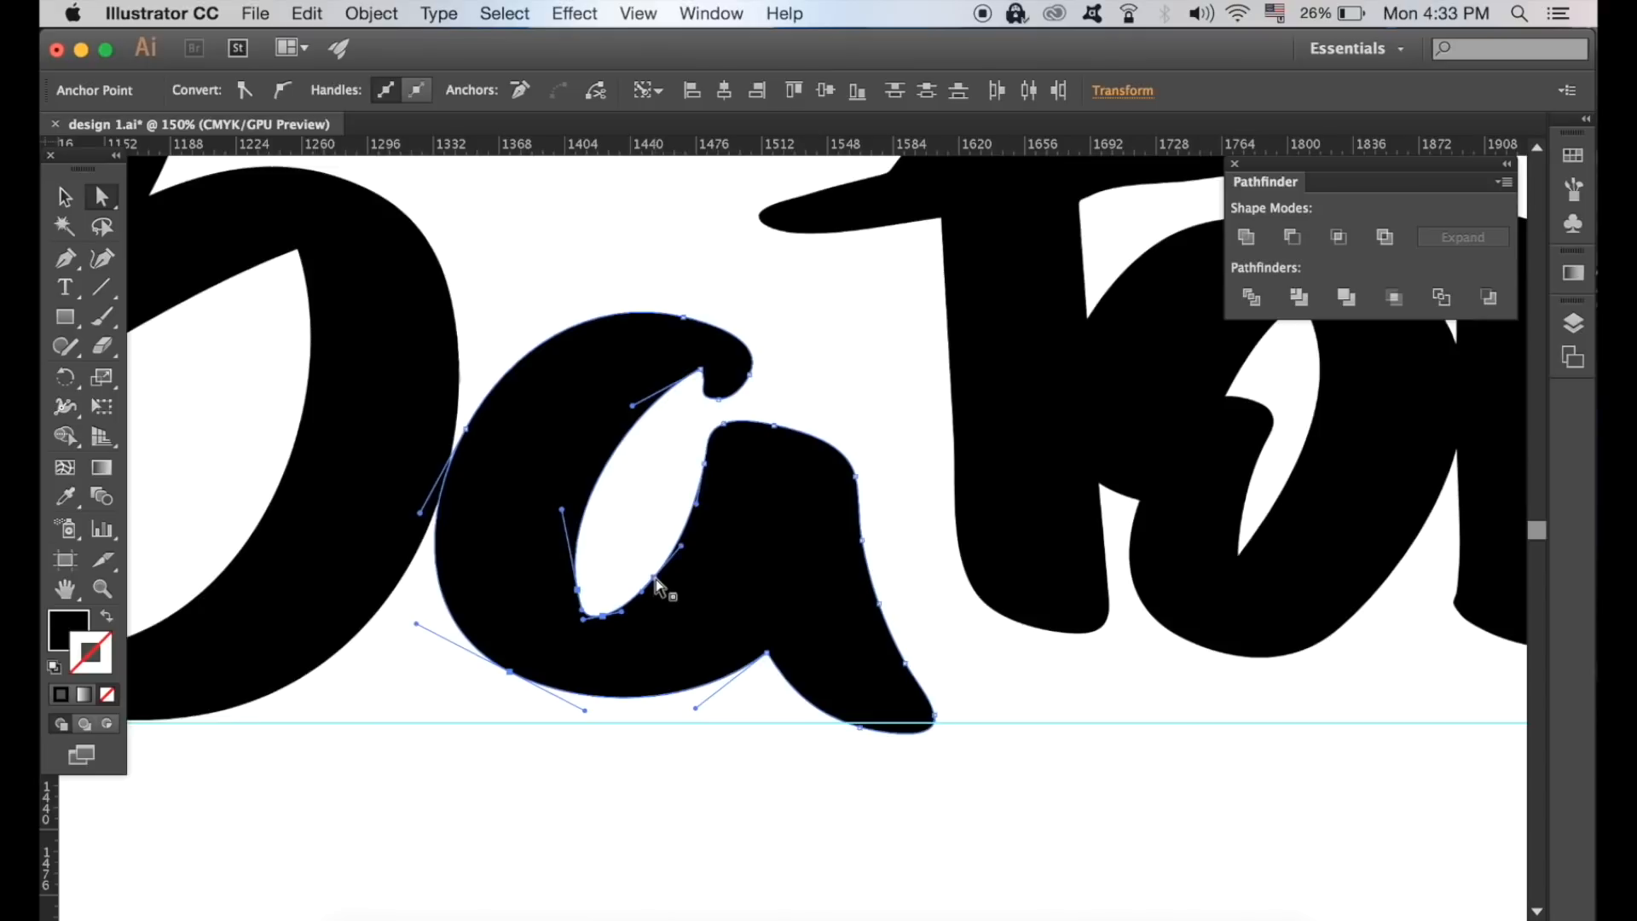
pyautogui.moveTo(656, 578); pyautogui.dragTo(647, 620)
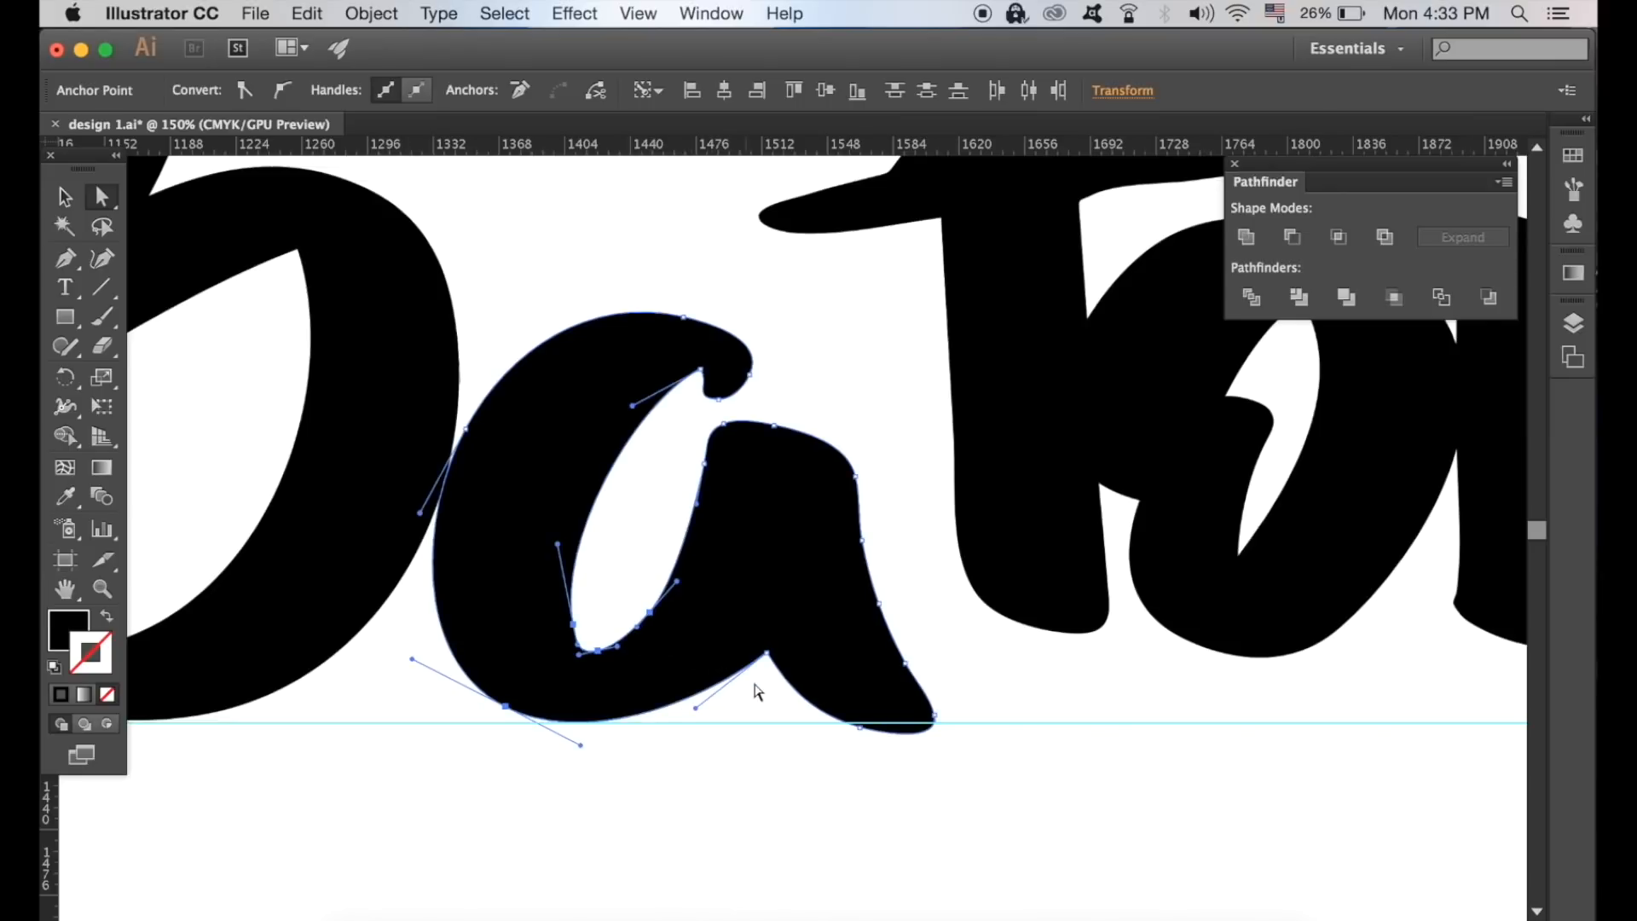
# Adjust the curve handle on the underside of the a's bowl, beside the notch before its leg
pyautogui.moveTo(698, 713); pyautogui.dragTo(692, 718)
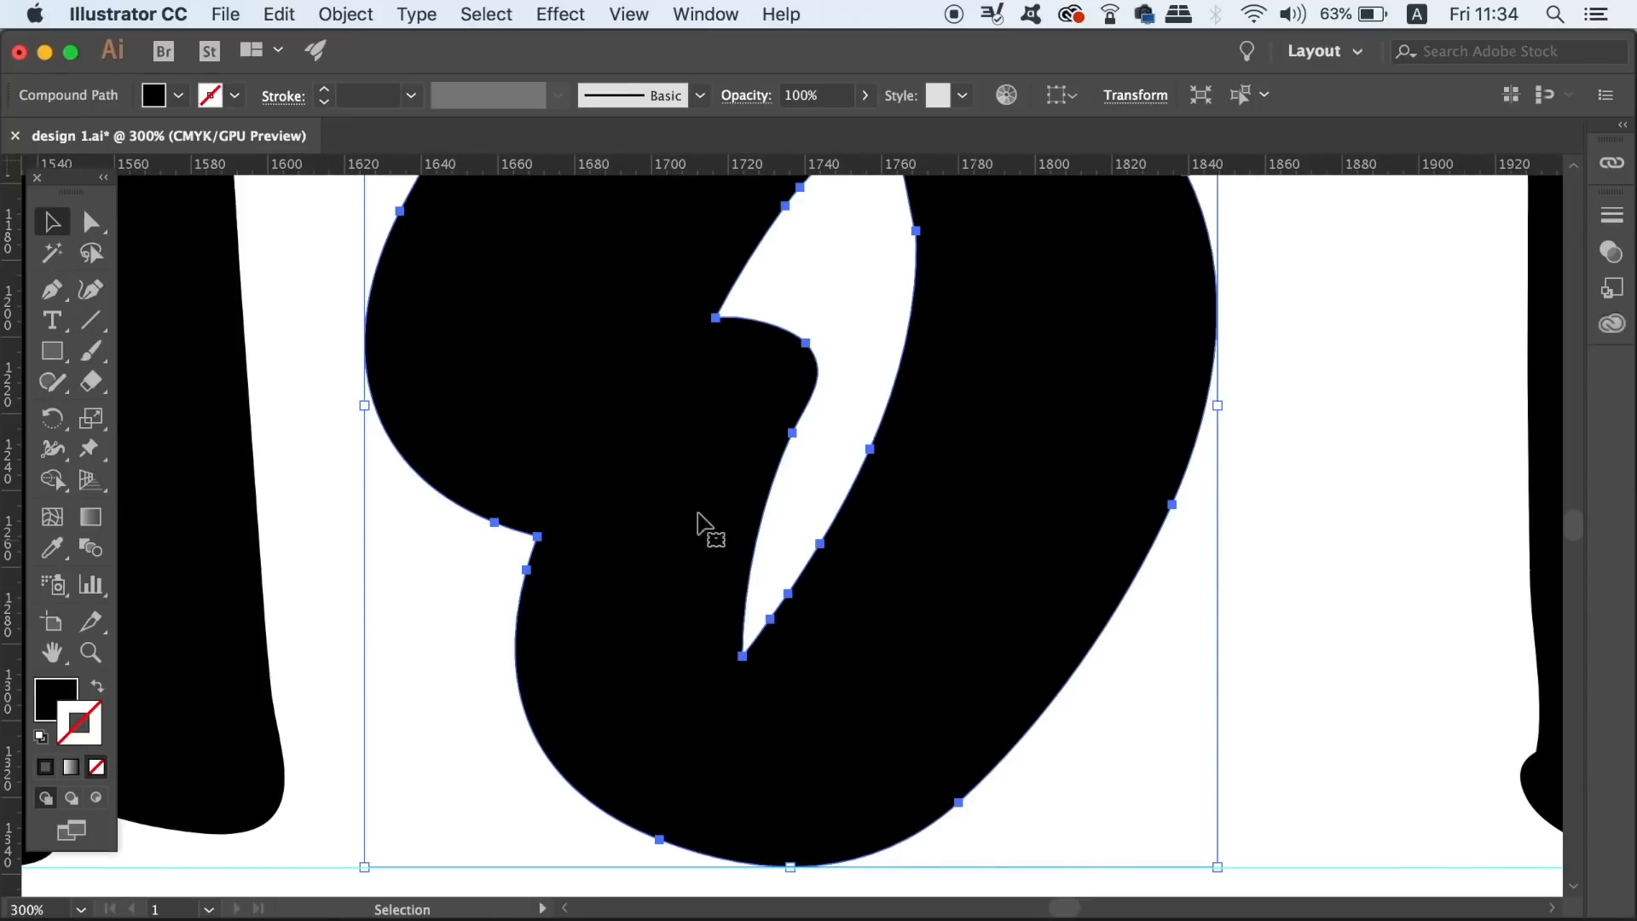
# Smooth the edges of the o's inner counter with the Smooth tool, along both sides and around its upper tip
pyautogui.click(50, 386)
pyautogui.moveTo(50, 392)
pyautogui.mouseDown()
pyautogui.moveTo(245, 418)
pyautogui.moveTo(245, 448)
pyautogui.mouseUp()
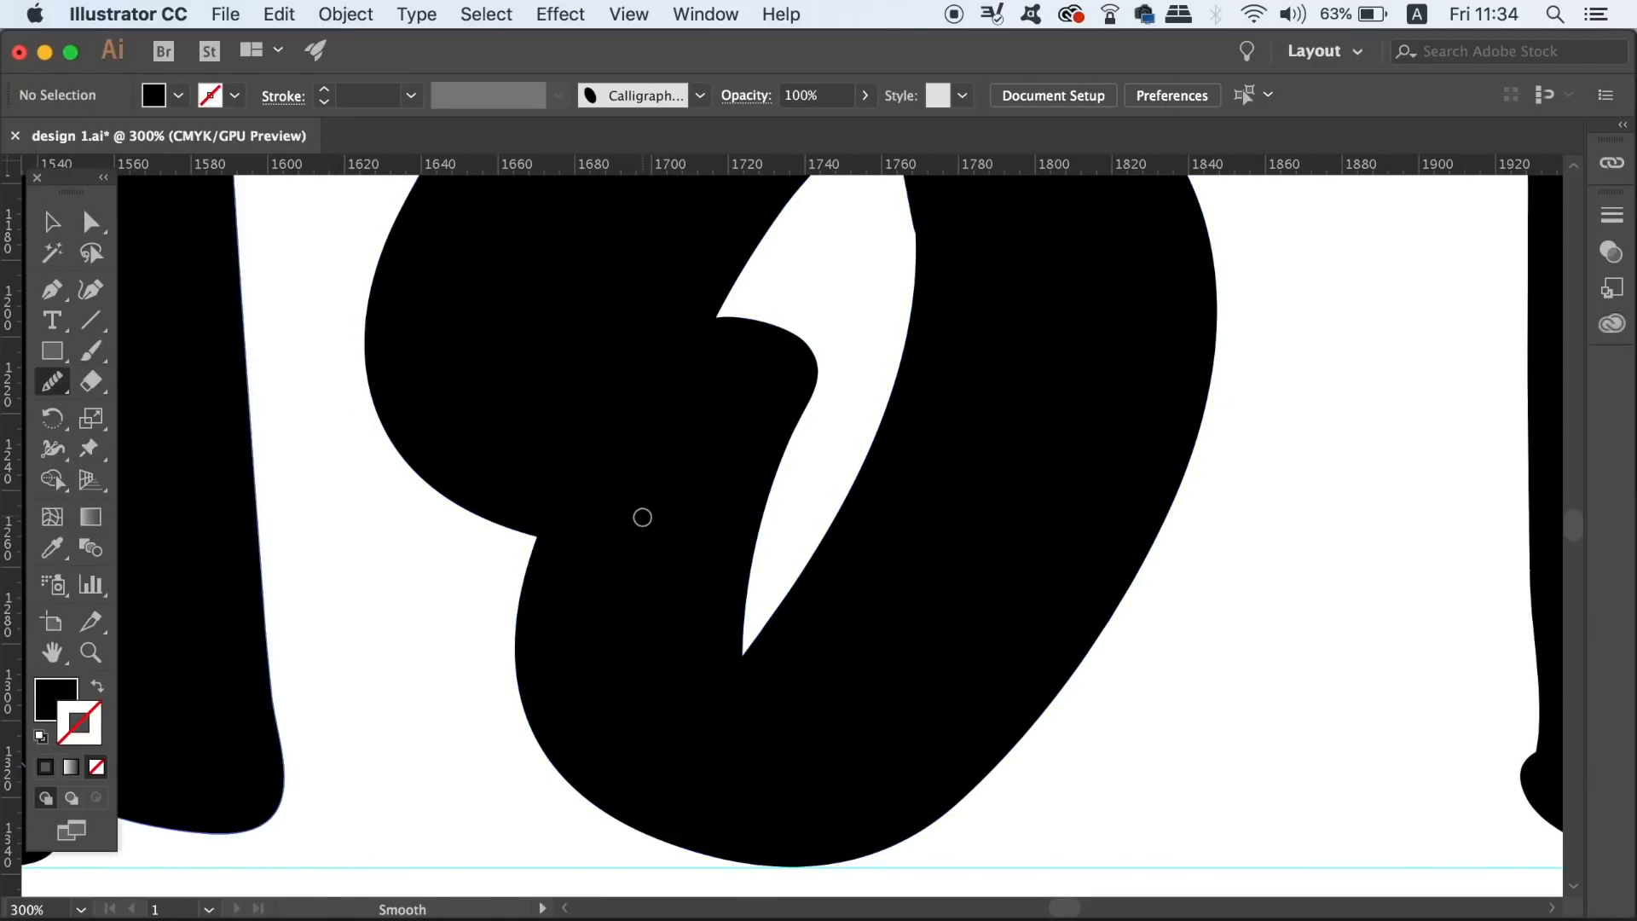
pyautogui.keyDown('super'); pyautogui.click(625, 474); pyautogui.keyUp('super')
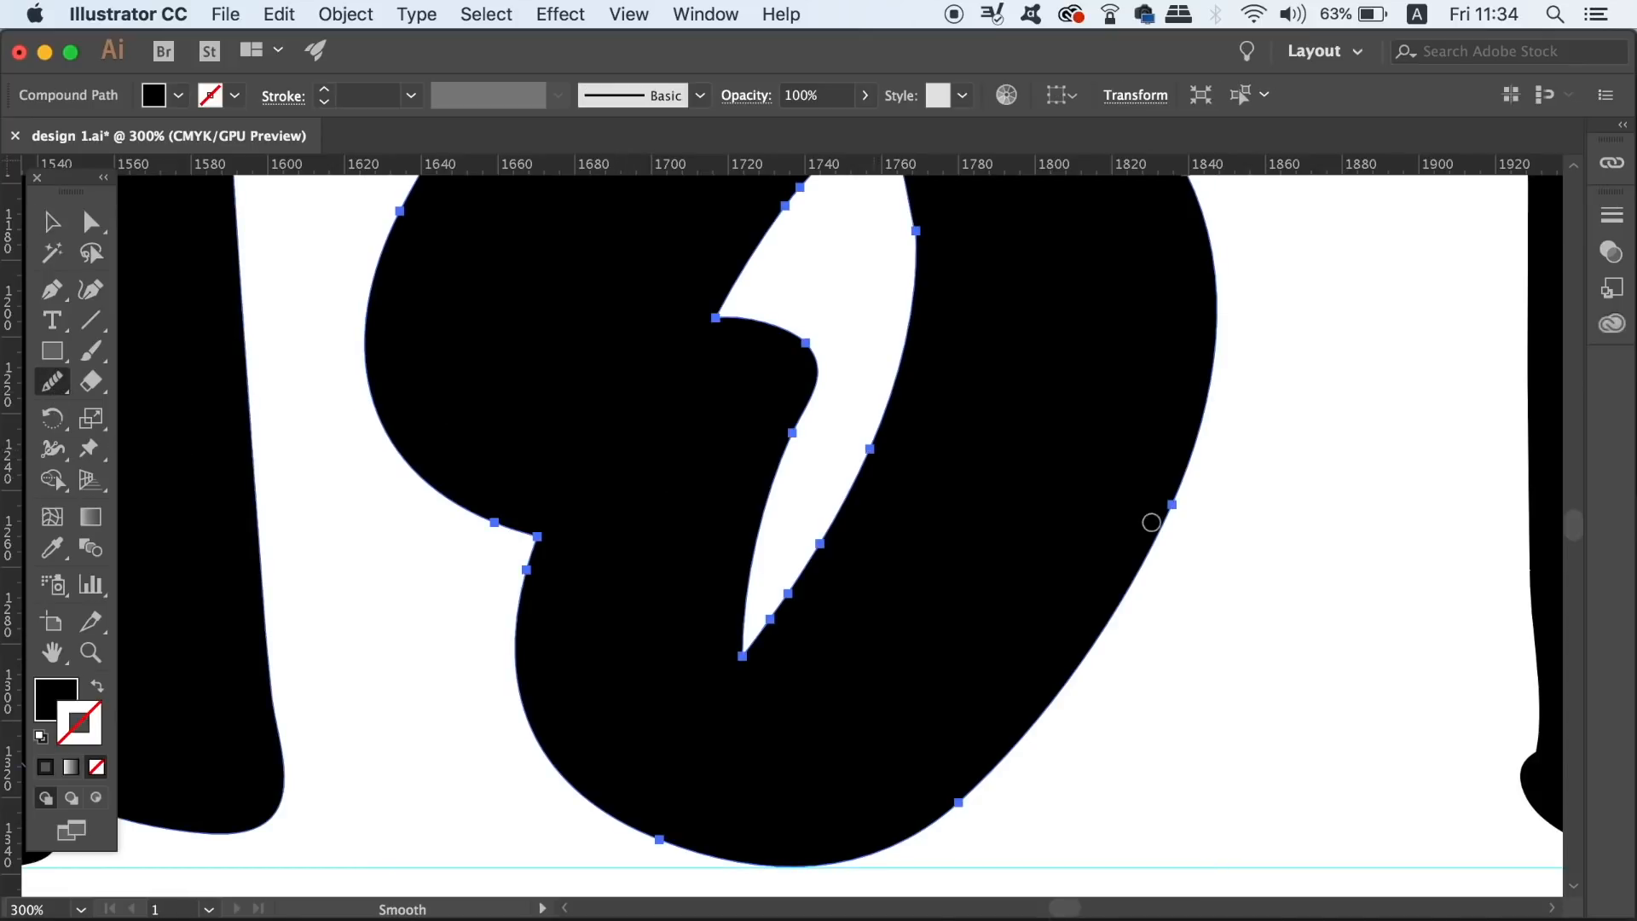
pyautogui.moveTo(883, 413)
pyautogui.mouseDown()
pyautogui.moveTo(846, 542)
pyautogui.moveTo(735, 700)
pyautogui.mouseUp()
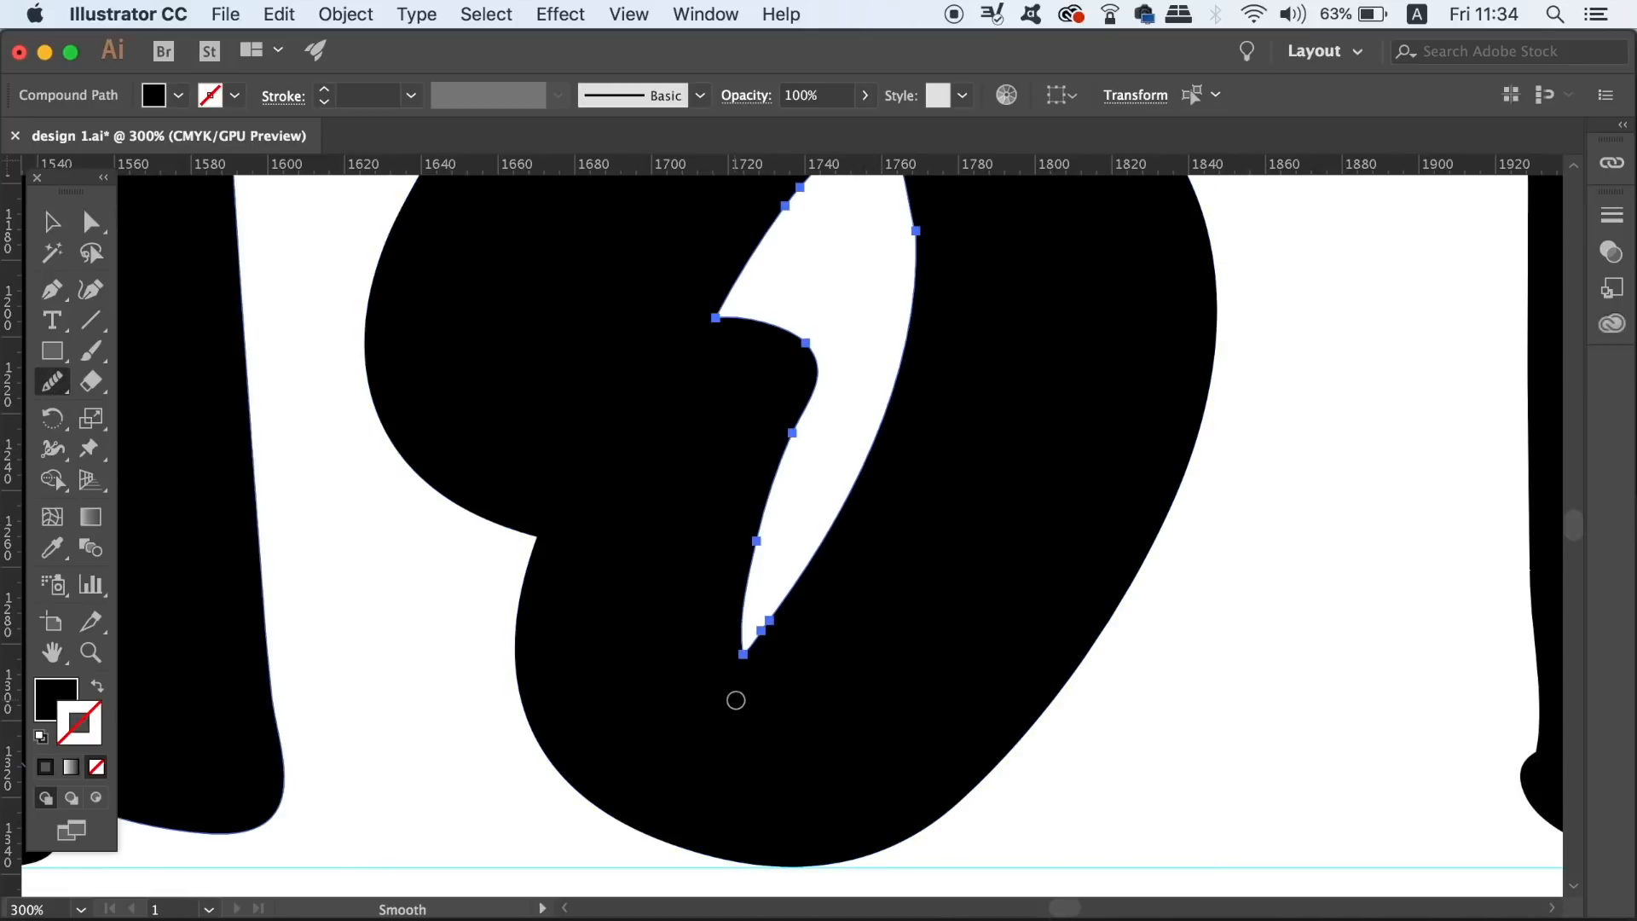
pyautogui.moveTo(906, 216); pyautogui.dragTo(887, 545)
pyautogui.scroll(5, 1026, 577)
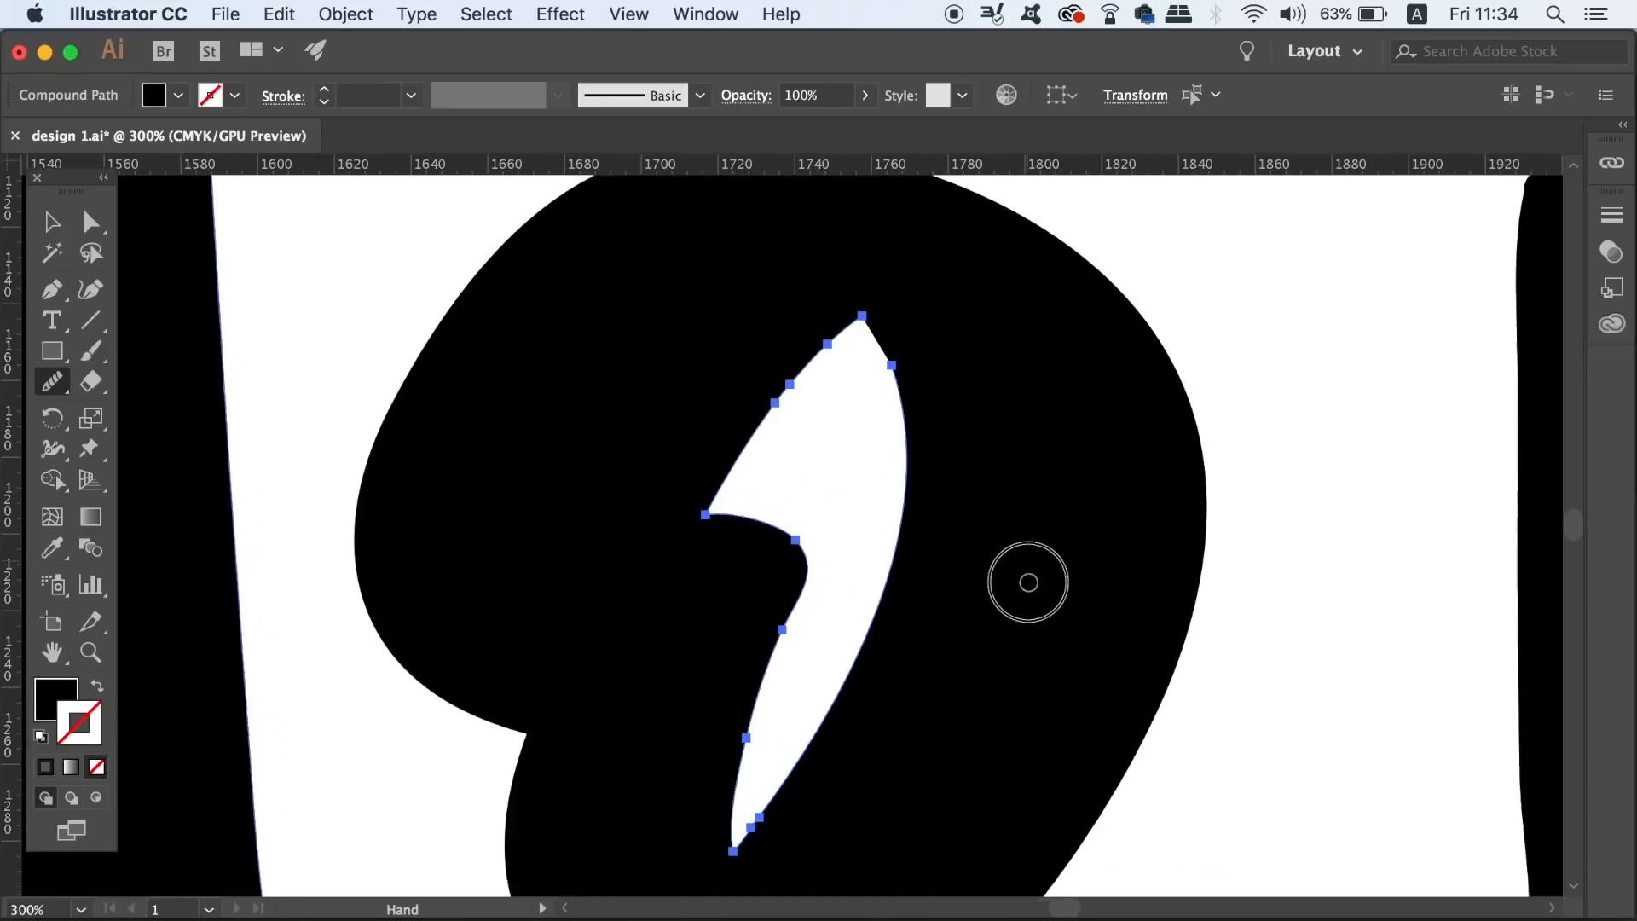
pyautogui.moveTo(878, 341)
pyautogui.mouseDown()
pyautogui.moveTo(898, 365)
pyautogui.moveTo(918, 489)
pyautogui.mouseUp()
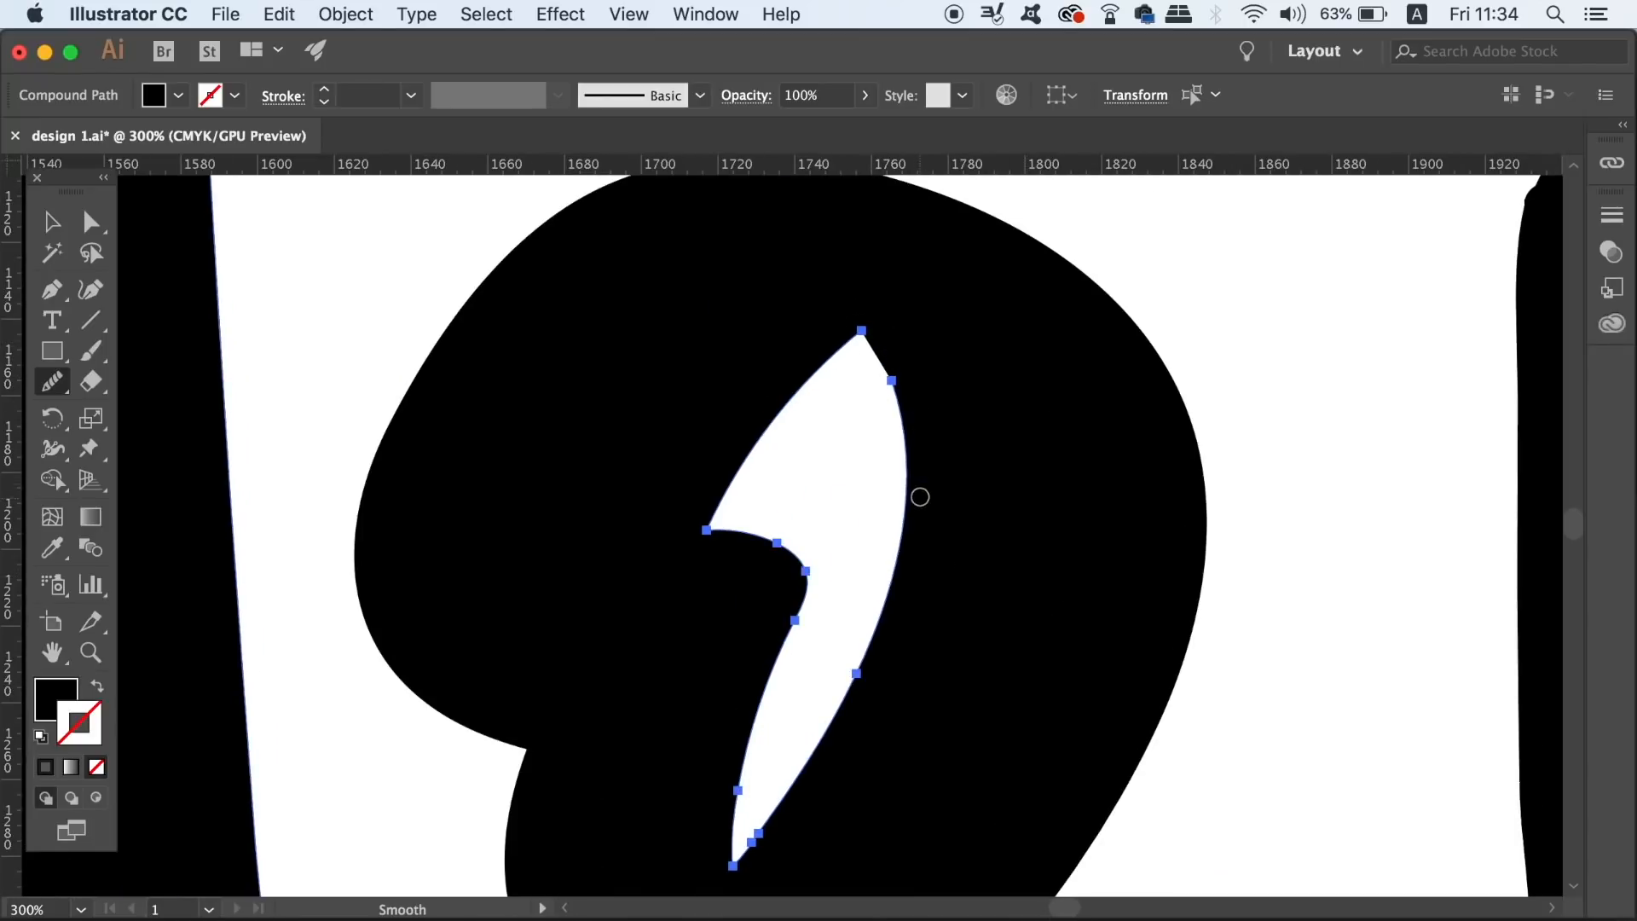
pyautogui.moveTo(909, 398); pyautogui.dragTo(833, 318)
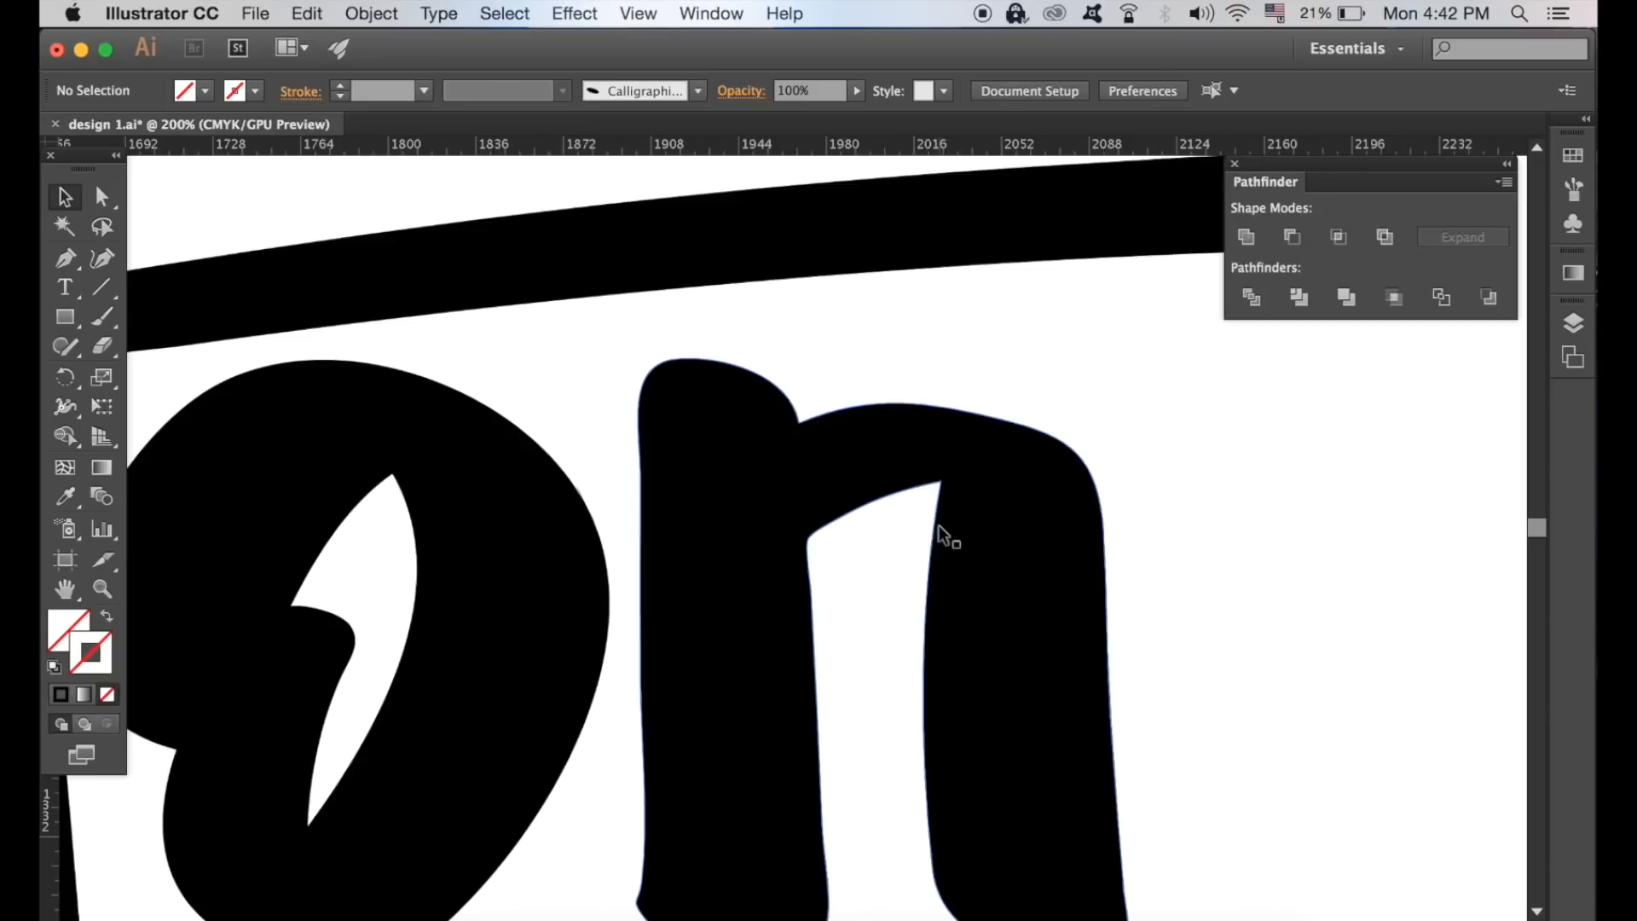
# Draw a closed curved wedge about 27 px wide and 32 px high over the n's inner upper corner, filled black without a stroke
pyautogui.click(60, 694)
pyautogui.click(65, 258)
pyautogui.press('super+equal')
pyautogui.press('super+equal')
pyautogui.press('super+equal')
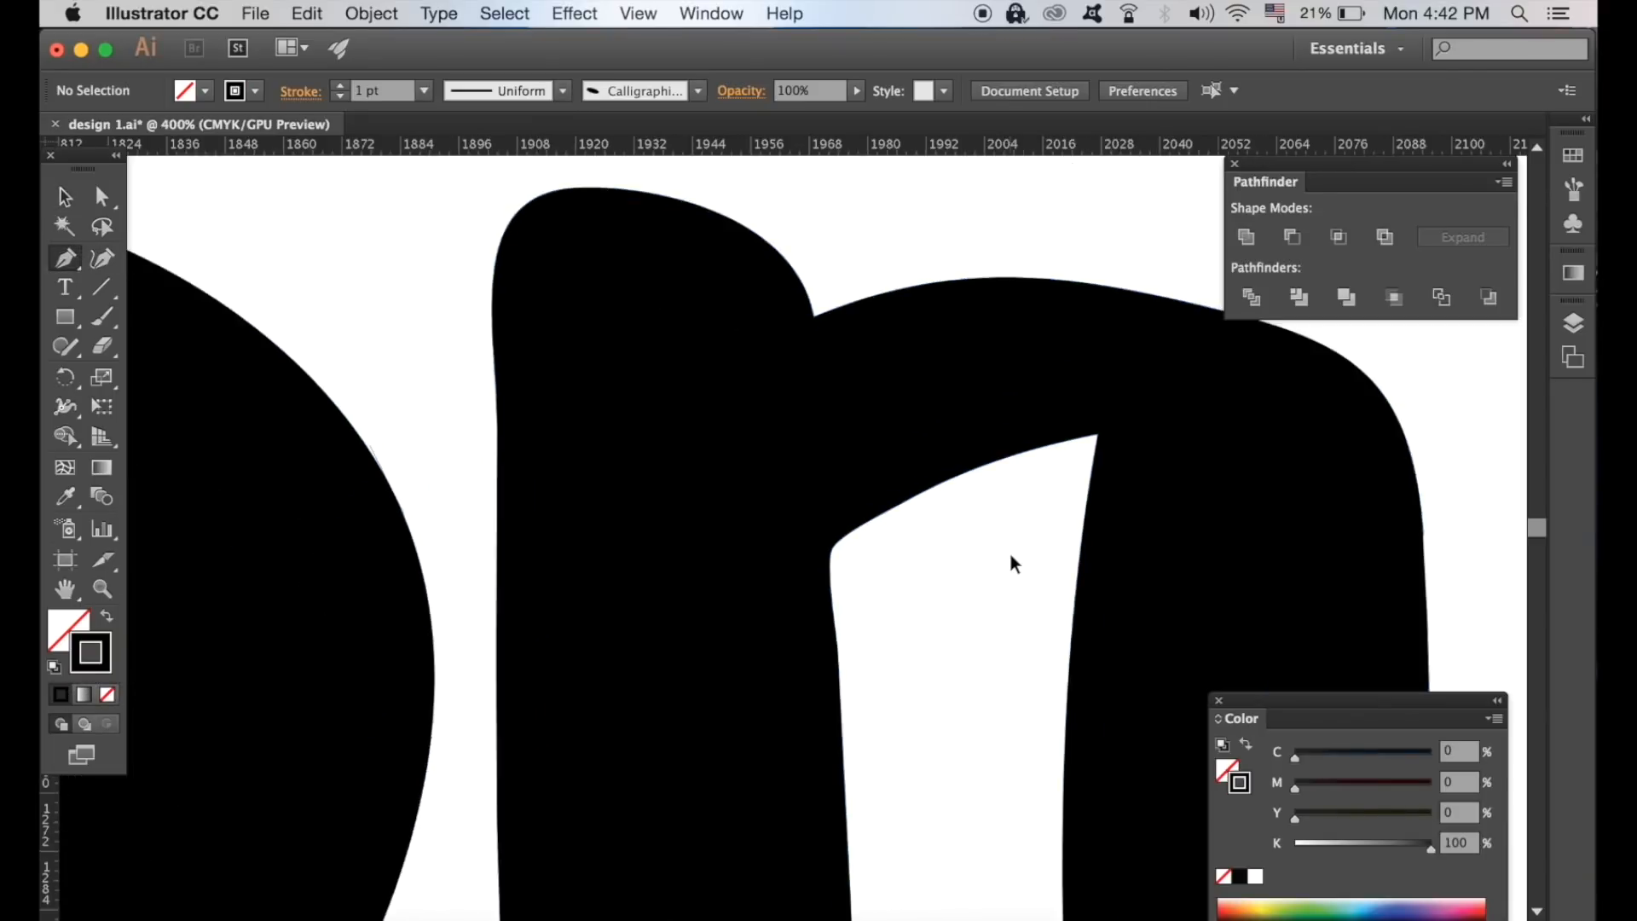
pyautogui.moveTo(1033, 529); pyautogui.dragTo(614, 696)
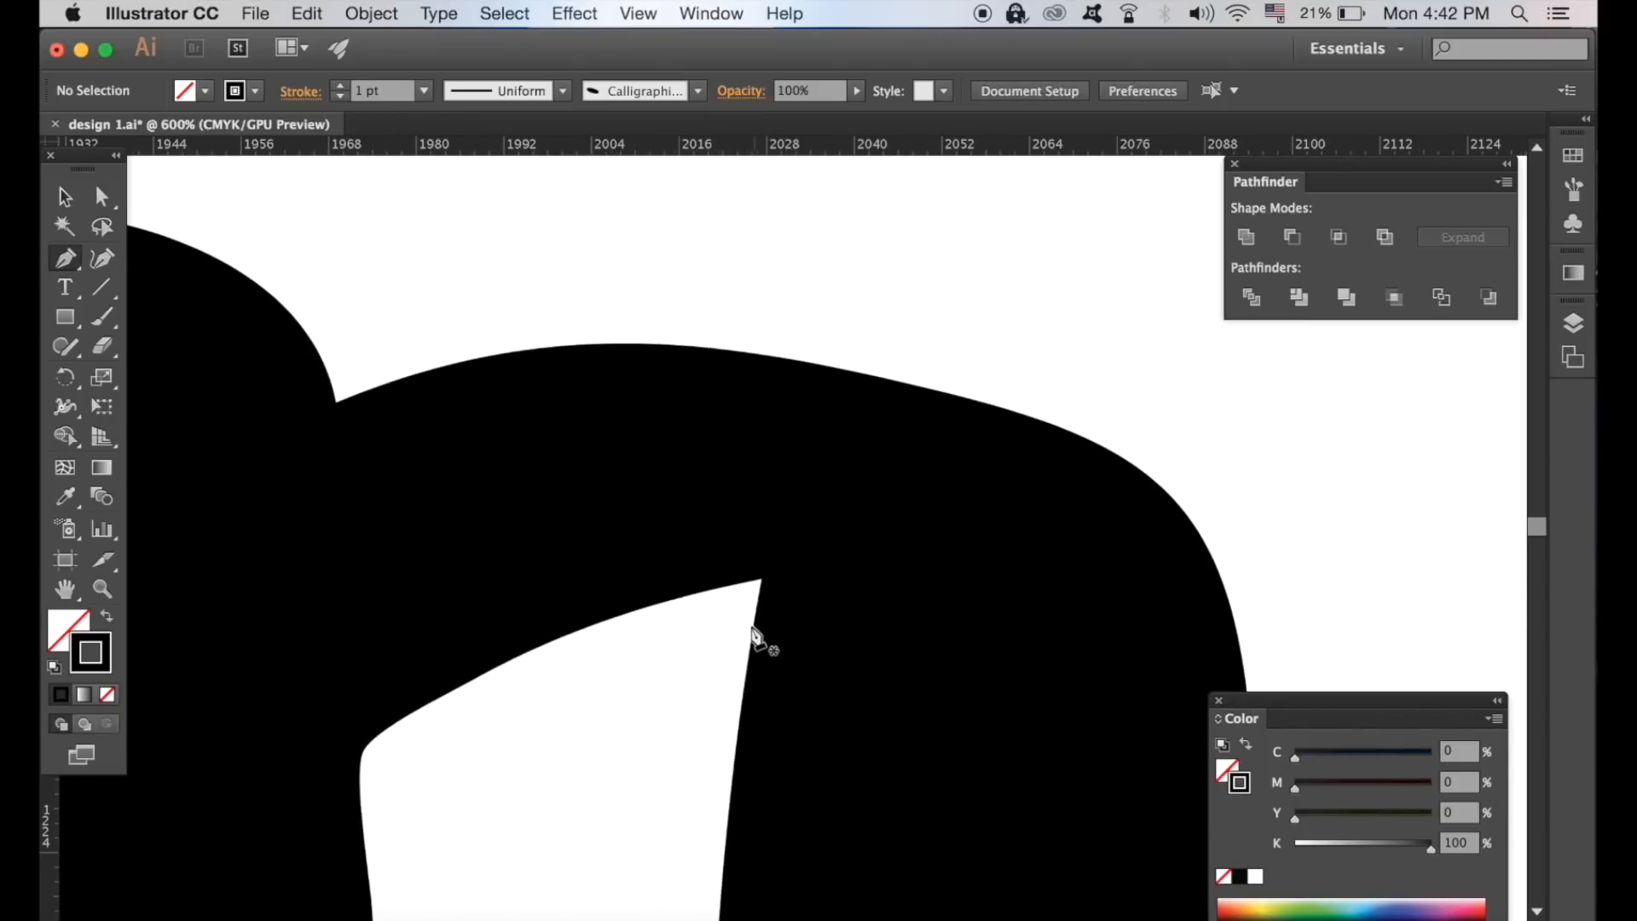
pyautogui.click(749, 642)
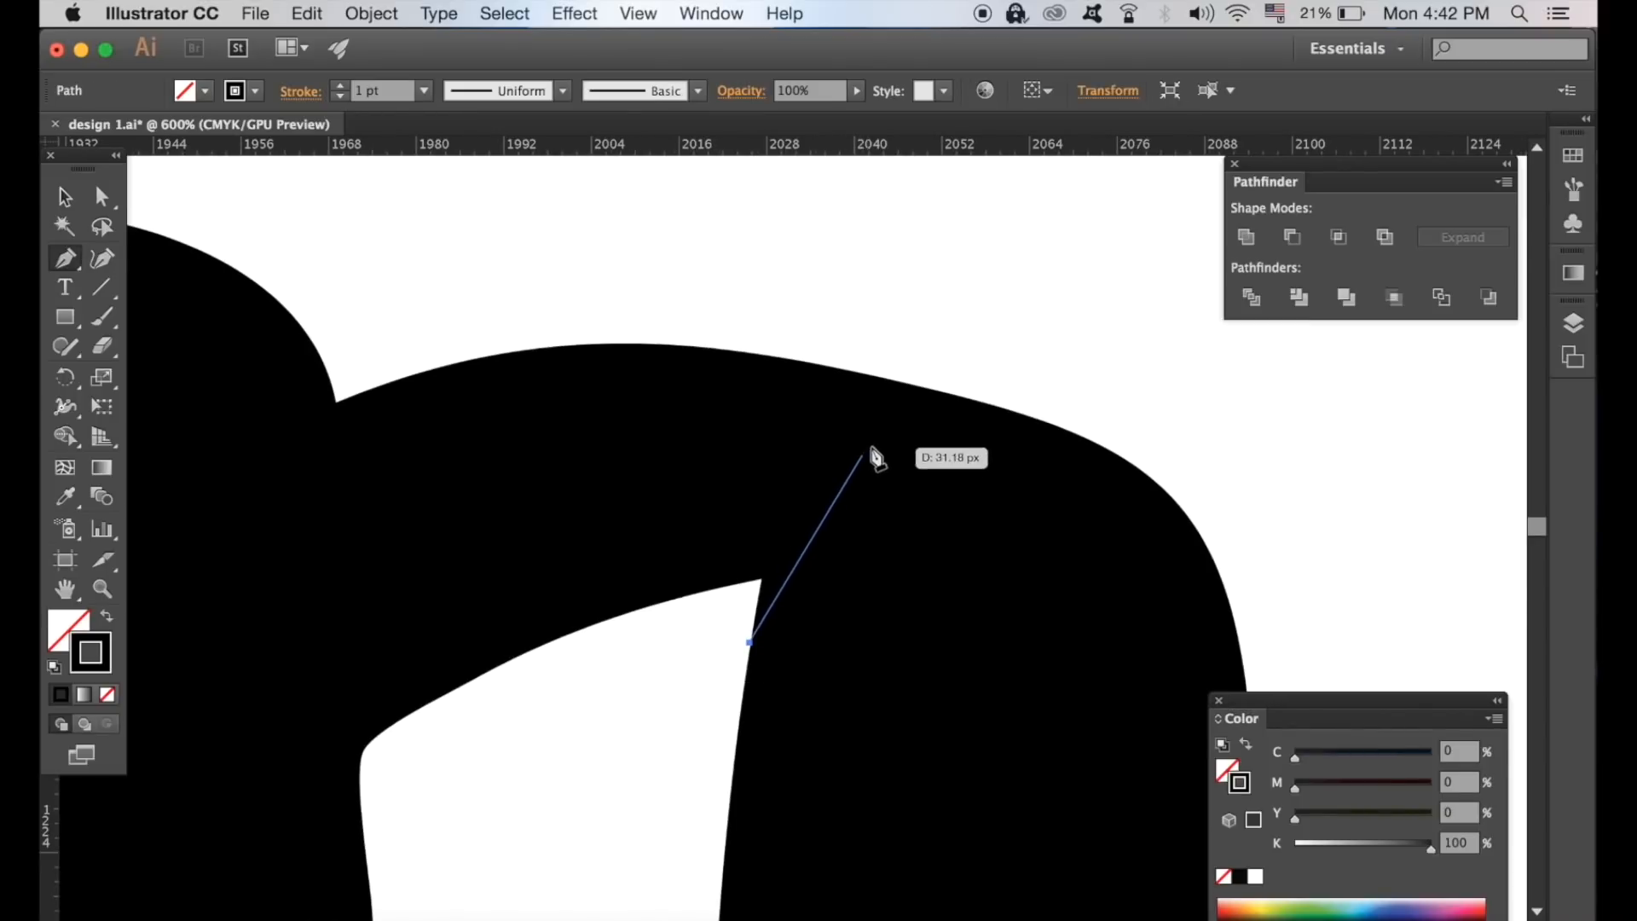
pyautogui.moveTo(879, 429); pyautogui.dragTo(1001, 353)
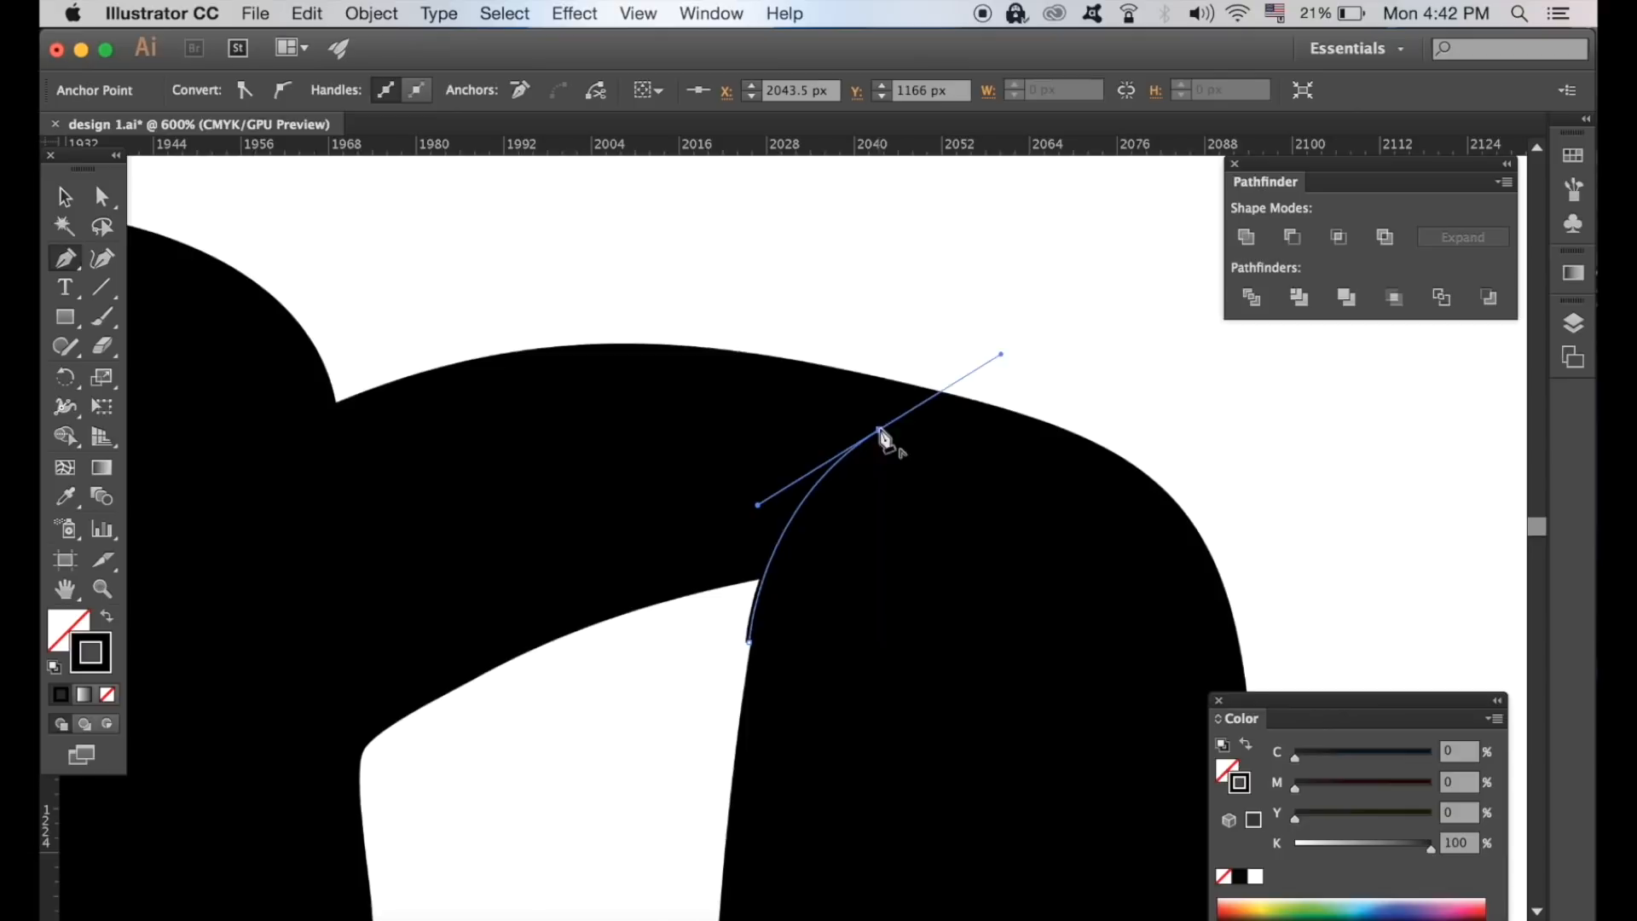
pyautogui.moveTo(679, 657); pyautogui.dragTo(631, 843)
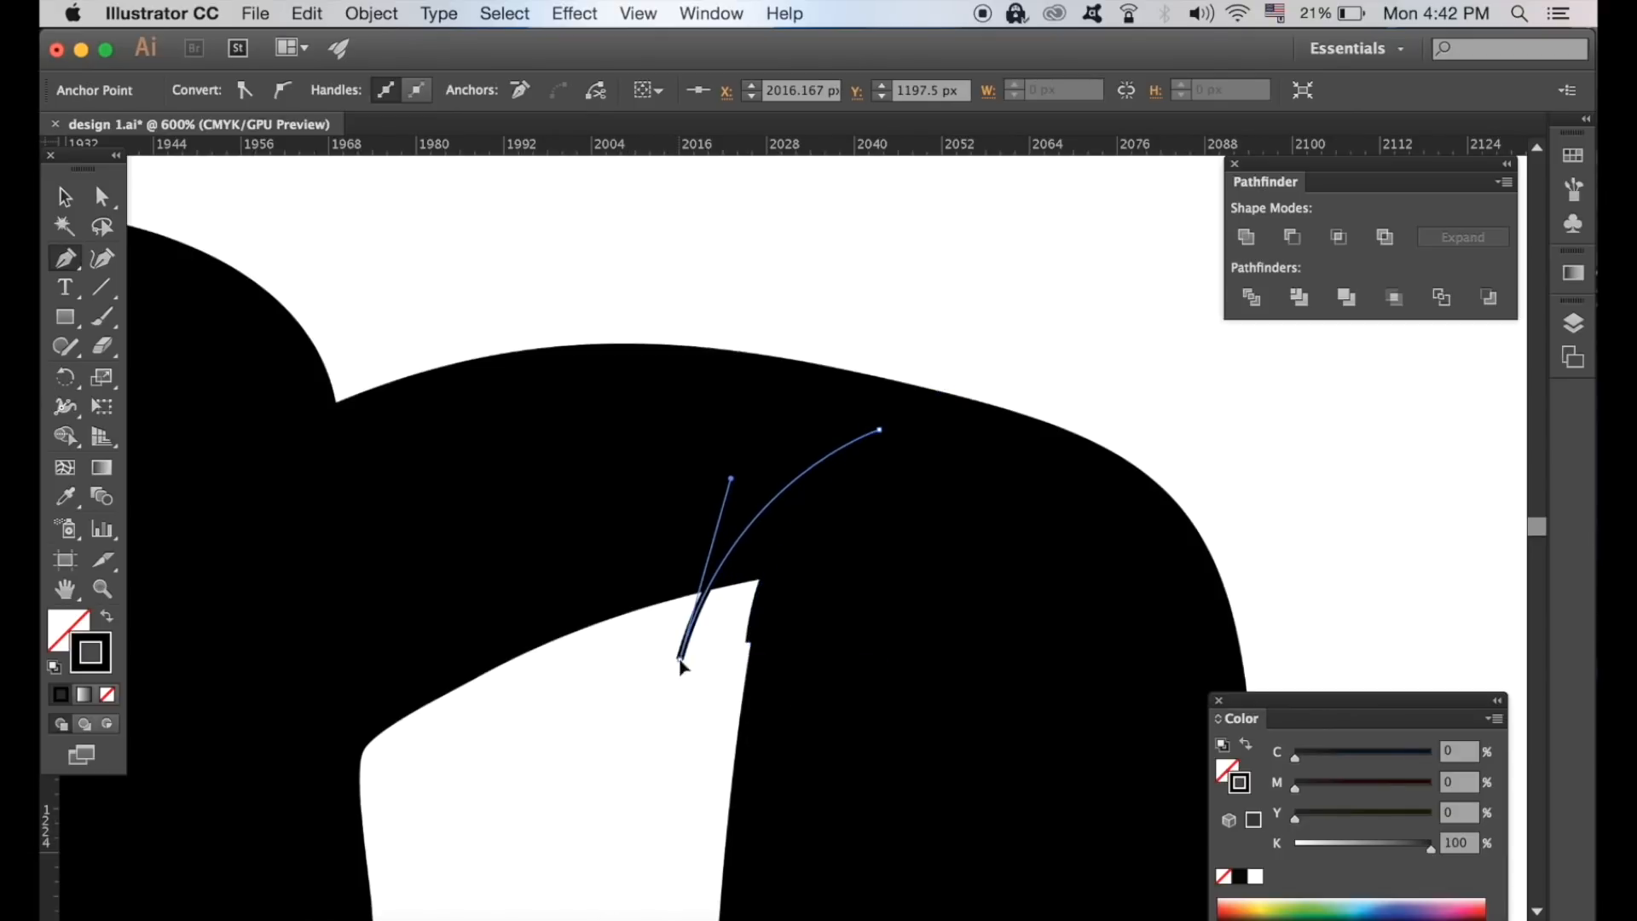
pyautogui.click(752, 645)
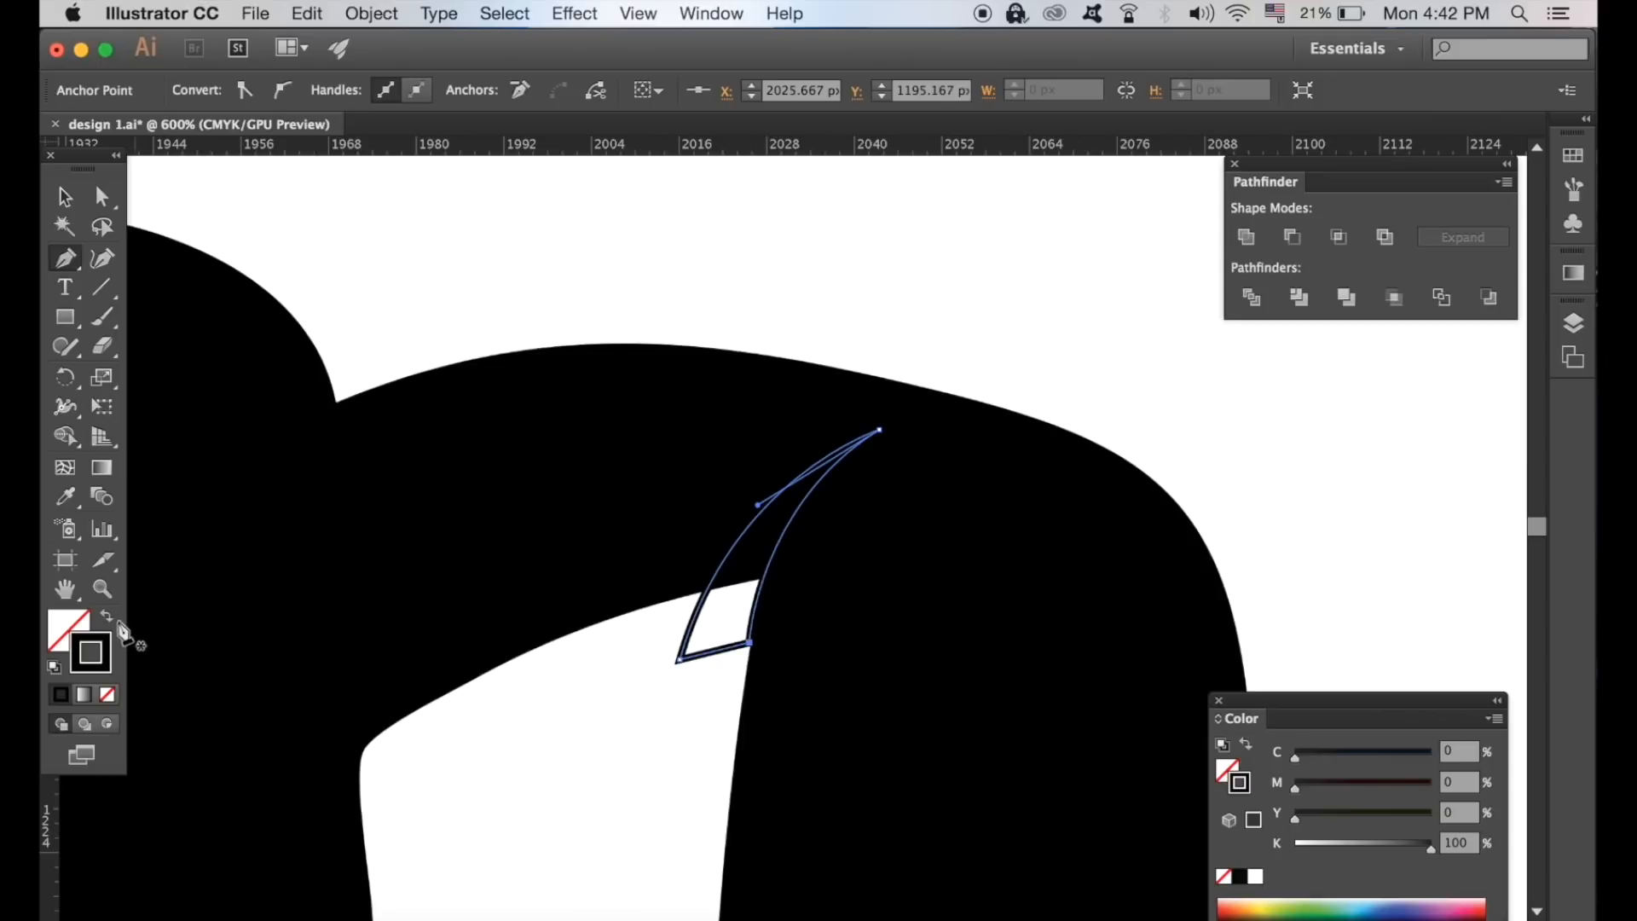
pyautogui.click(108, 617)
# Subtract the curved wedge from the letter n with Minus Front to cut a tapered notch between its arch and stem
pyautogui.press('super+minus')
pyautogui.press('super+minus')
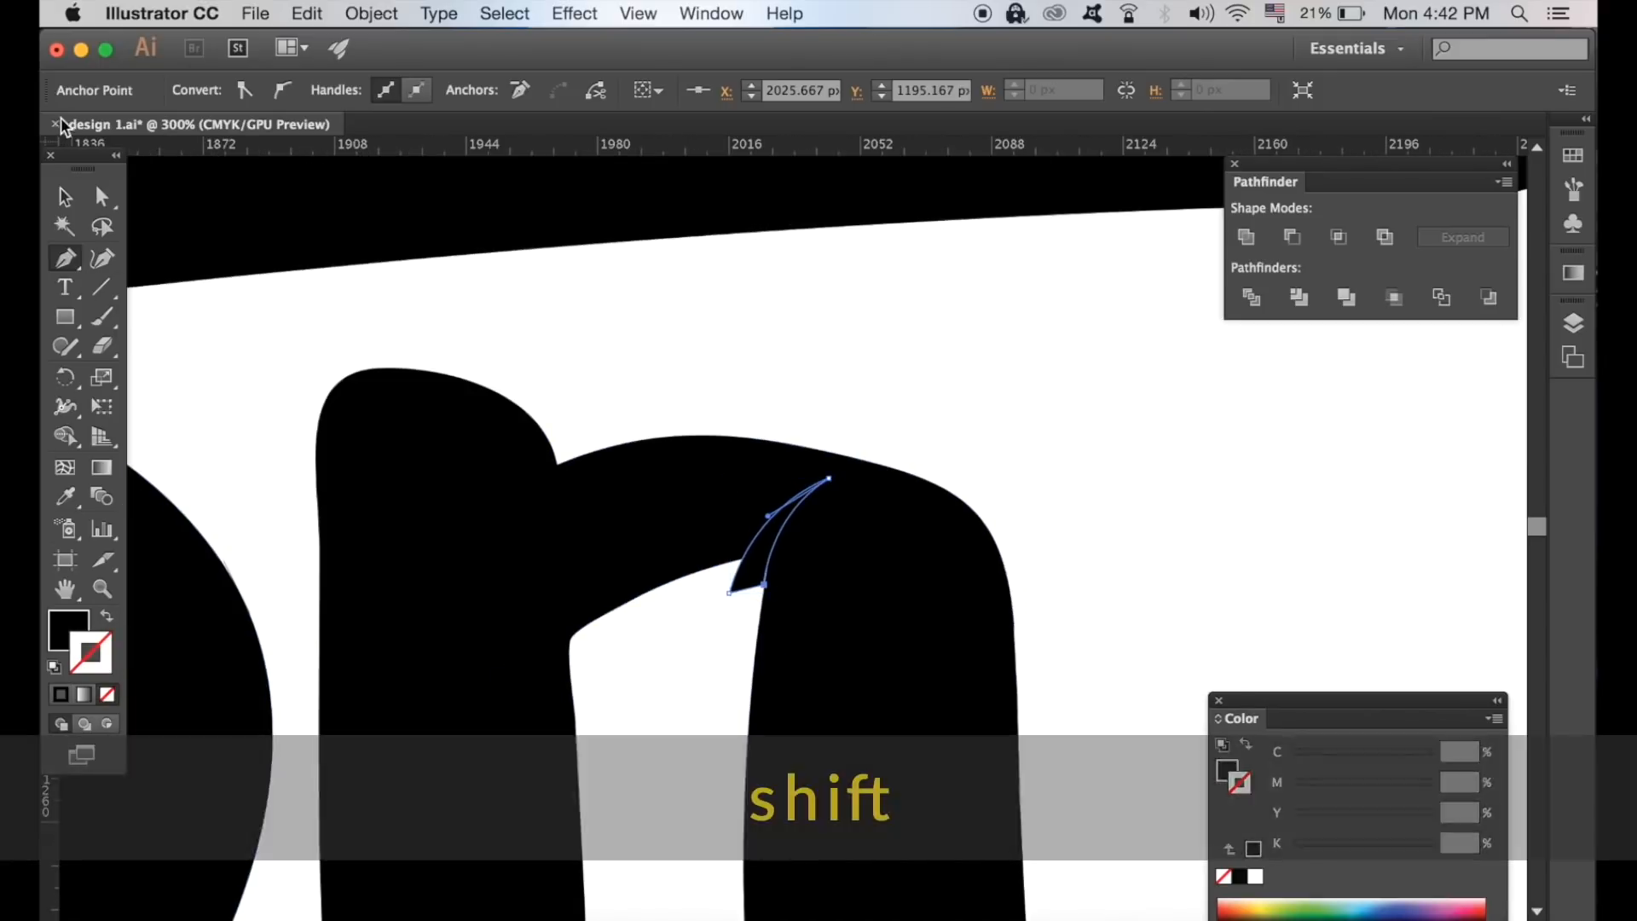
pyautogui.press('v')
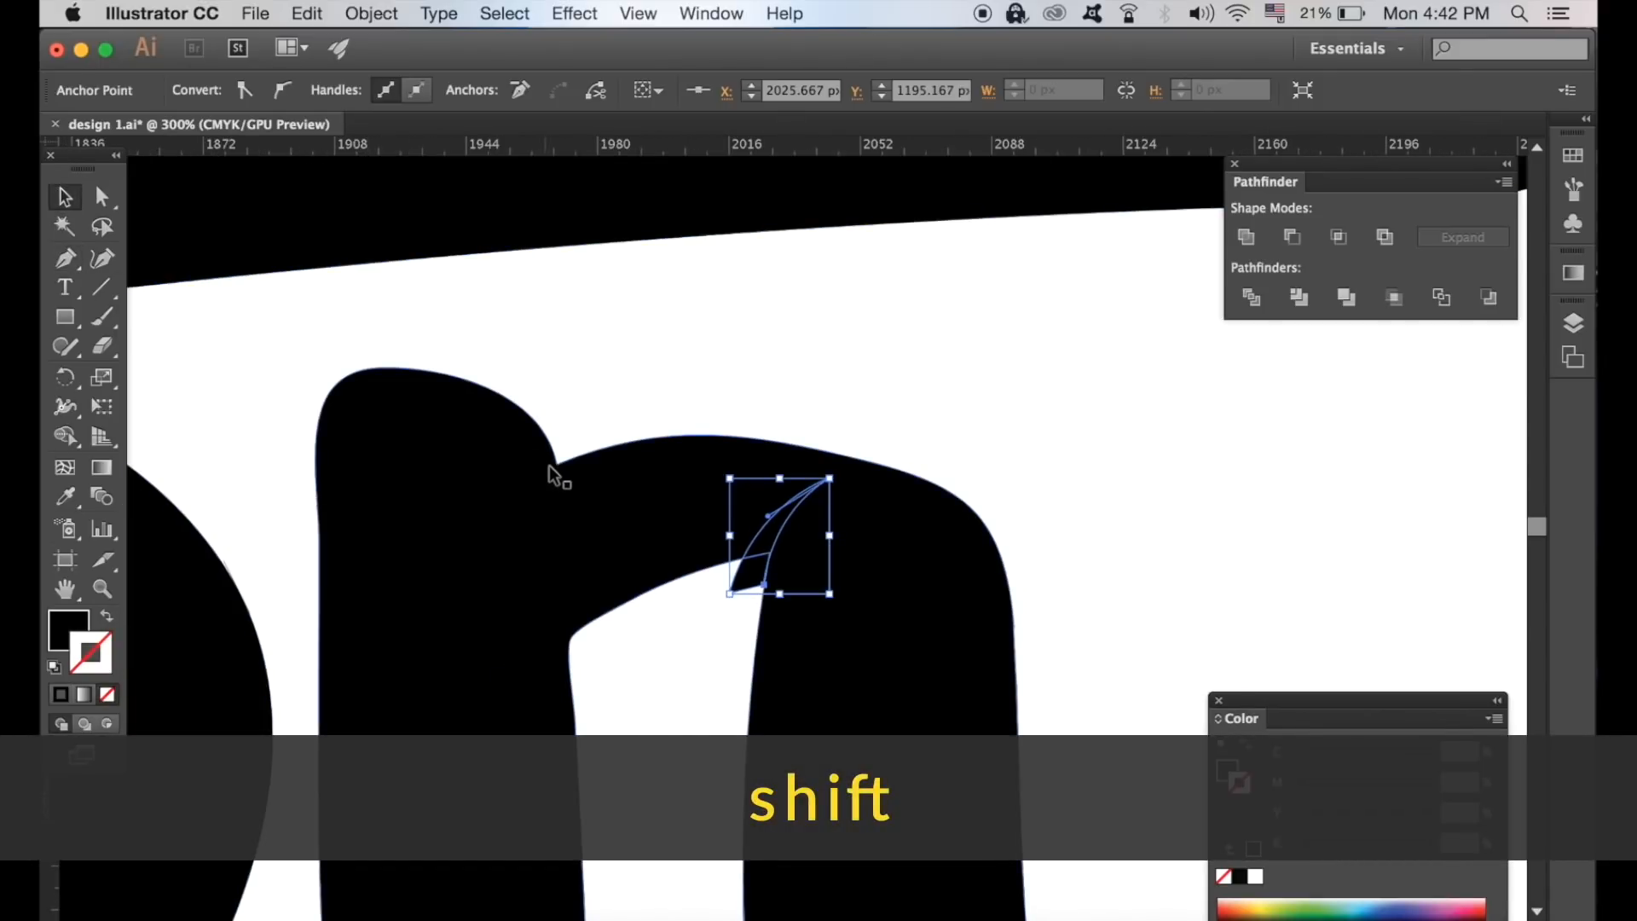
pyautogui.keyDown('shift'); pyautogui.click(631, 514); pyautogui.keyUp('shift')
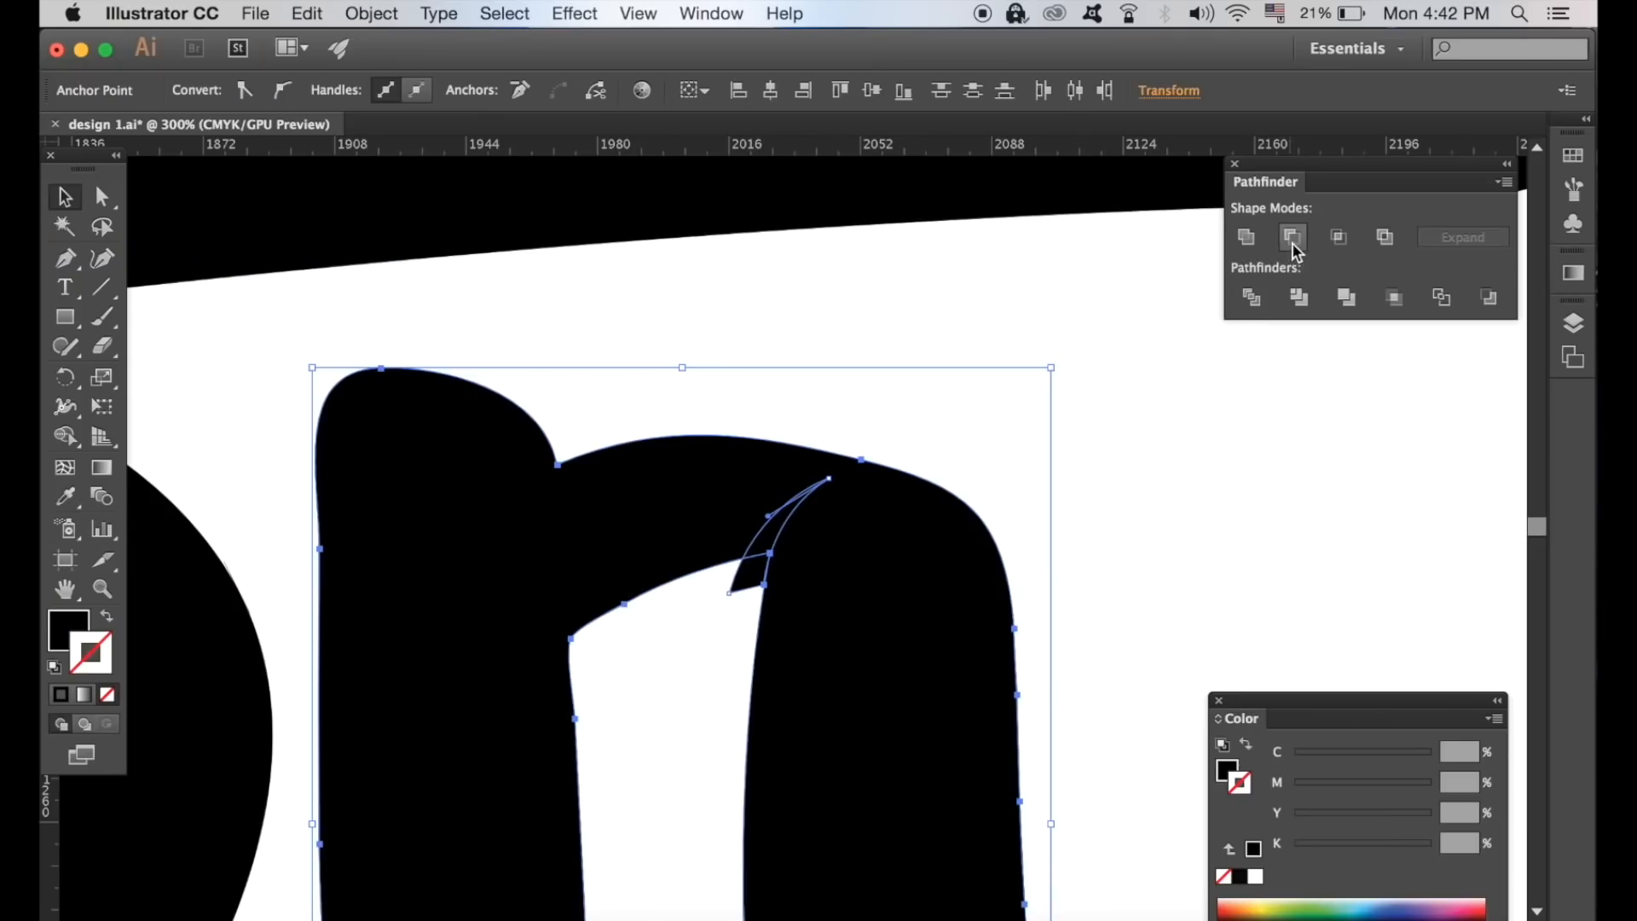
pyautogui.click(793, 501)
pyautogui.click(1259, 456)
pyautogui.press('super+minus')
pyautogui.press('super+minus')
pyautogui.press('super+minus')
pyautogui.press('super+minus')
pyautogui.press('super+minus')
# Move the notch's lower corner anchor on the n's arch slightly outward and adjust its handle to refine the notch's curve
pyautogui.press('super+equal')
pyautogui.press('super+equal')
pyautogui.press('super+equal')
pyautogui.press('super+equal')
pyautogui.press('super+equal')
pyautogui.press('super+equal')
pyautogui.press('super+equal')
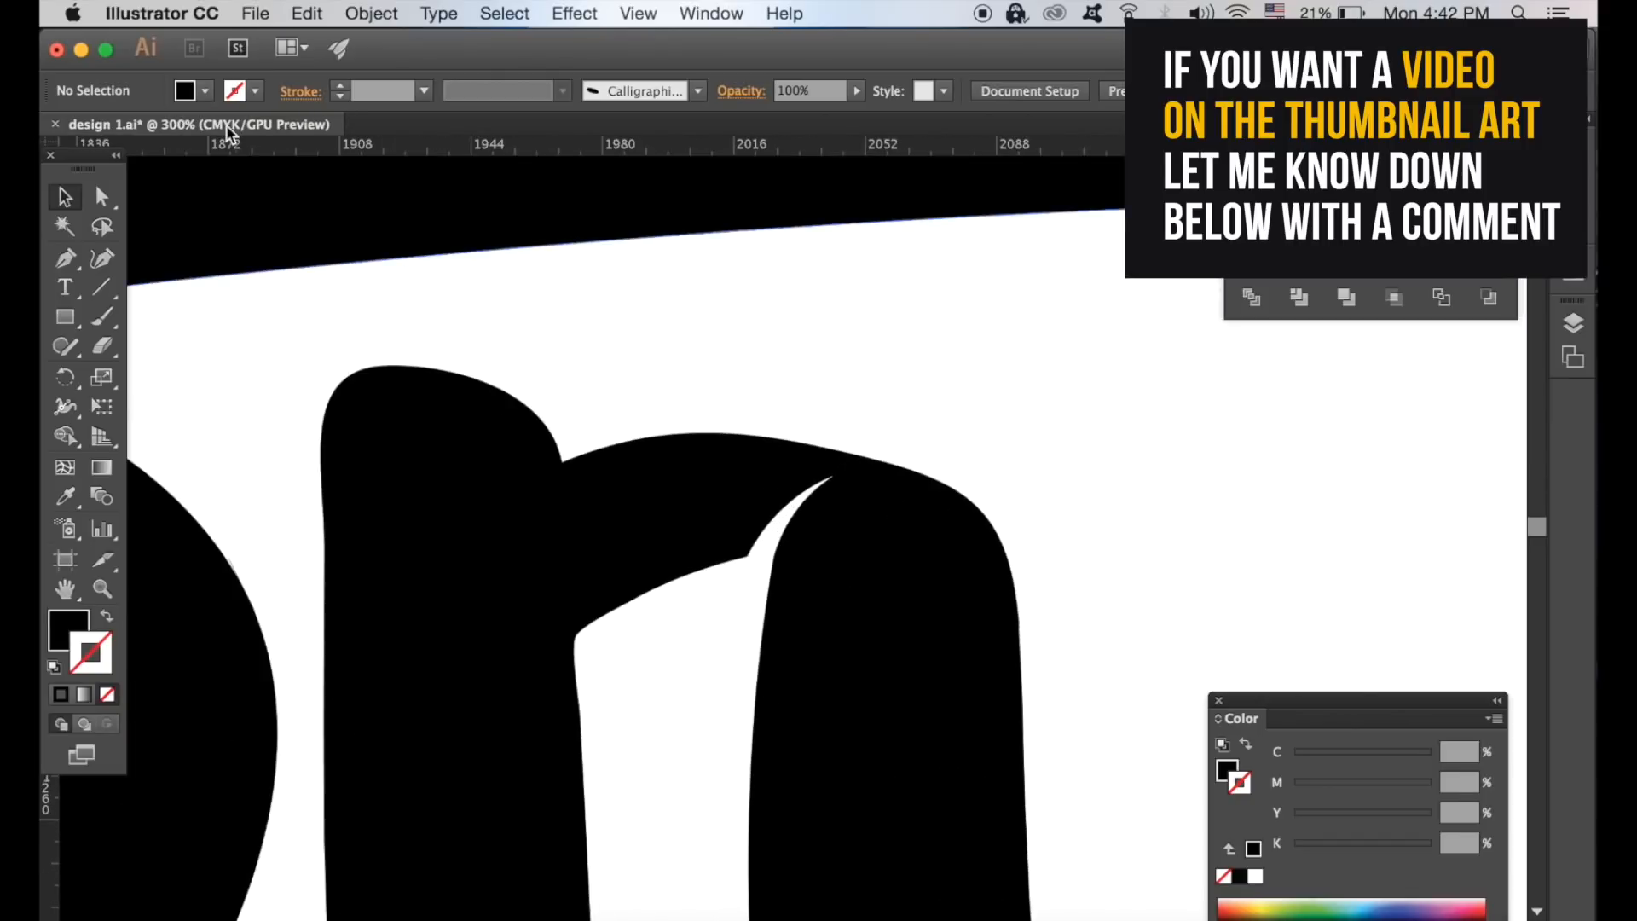
pyautogui.click(101, 197)
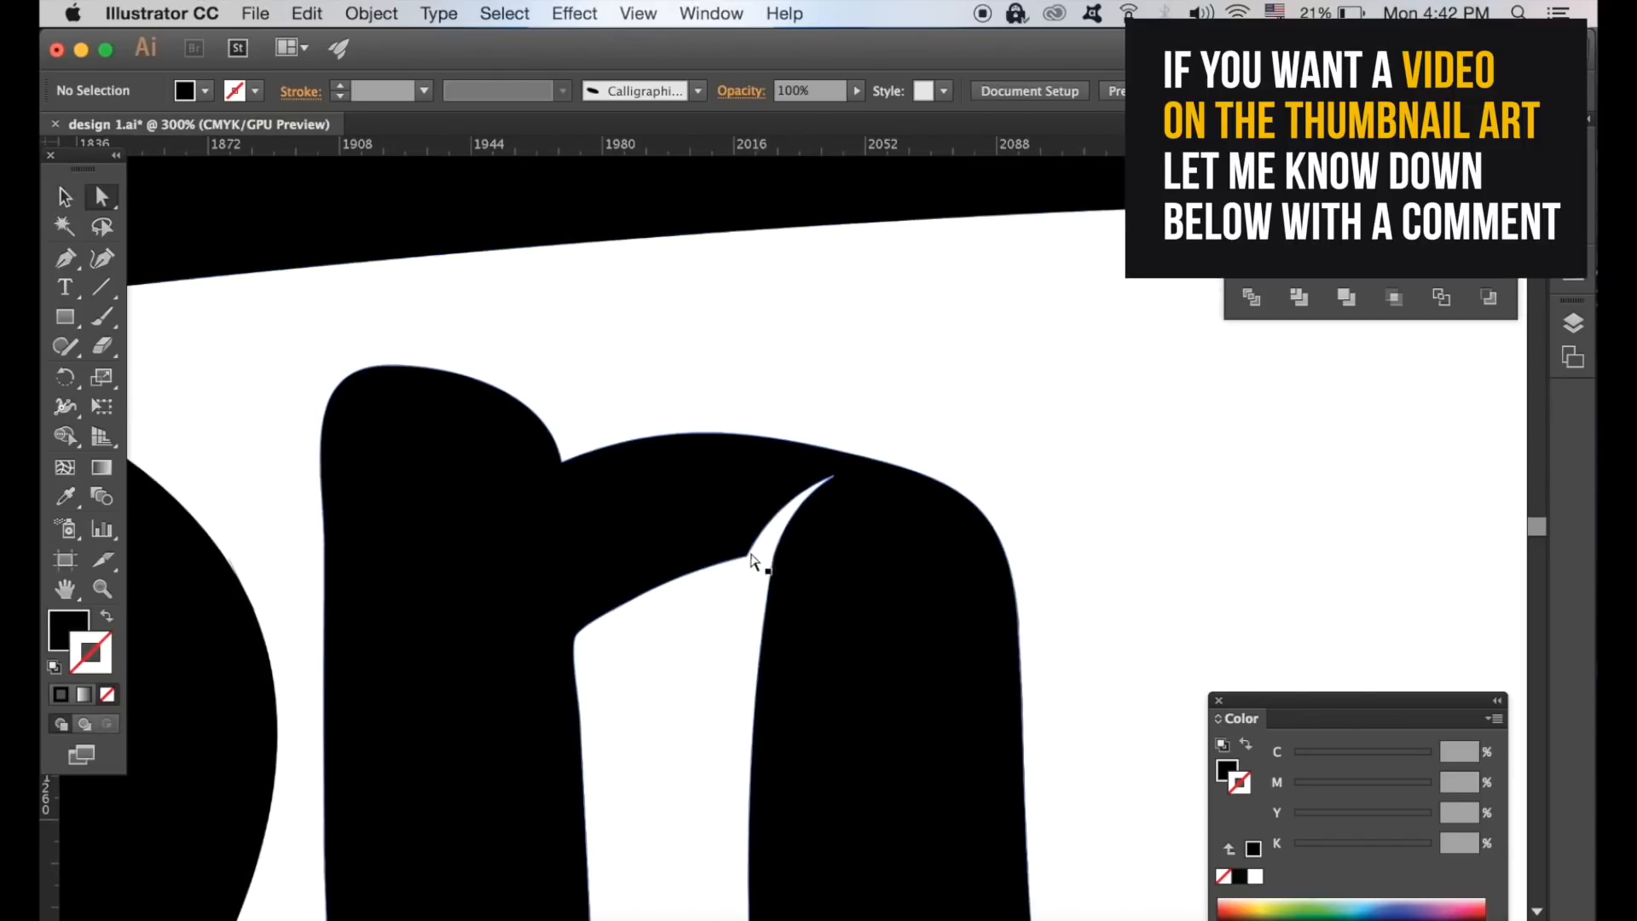
pyautogui.moveTo(749, 556); pyautogui.dragTo(727, 562)
pyautogui.click(758, 498)
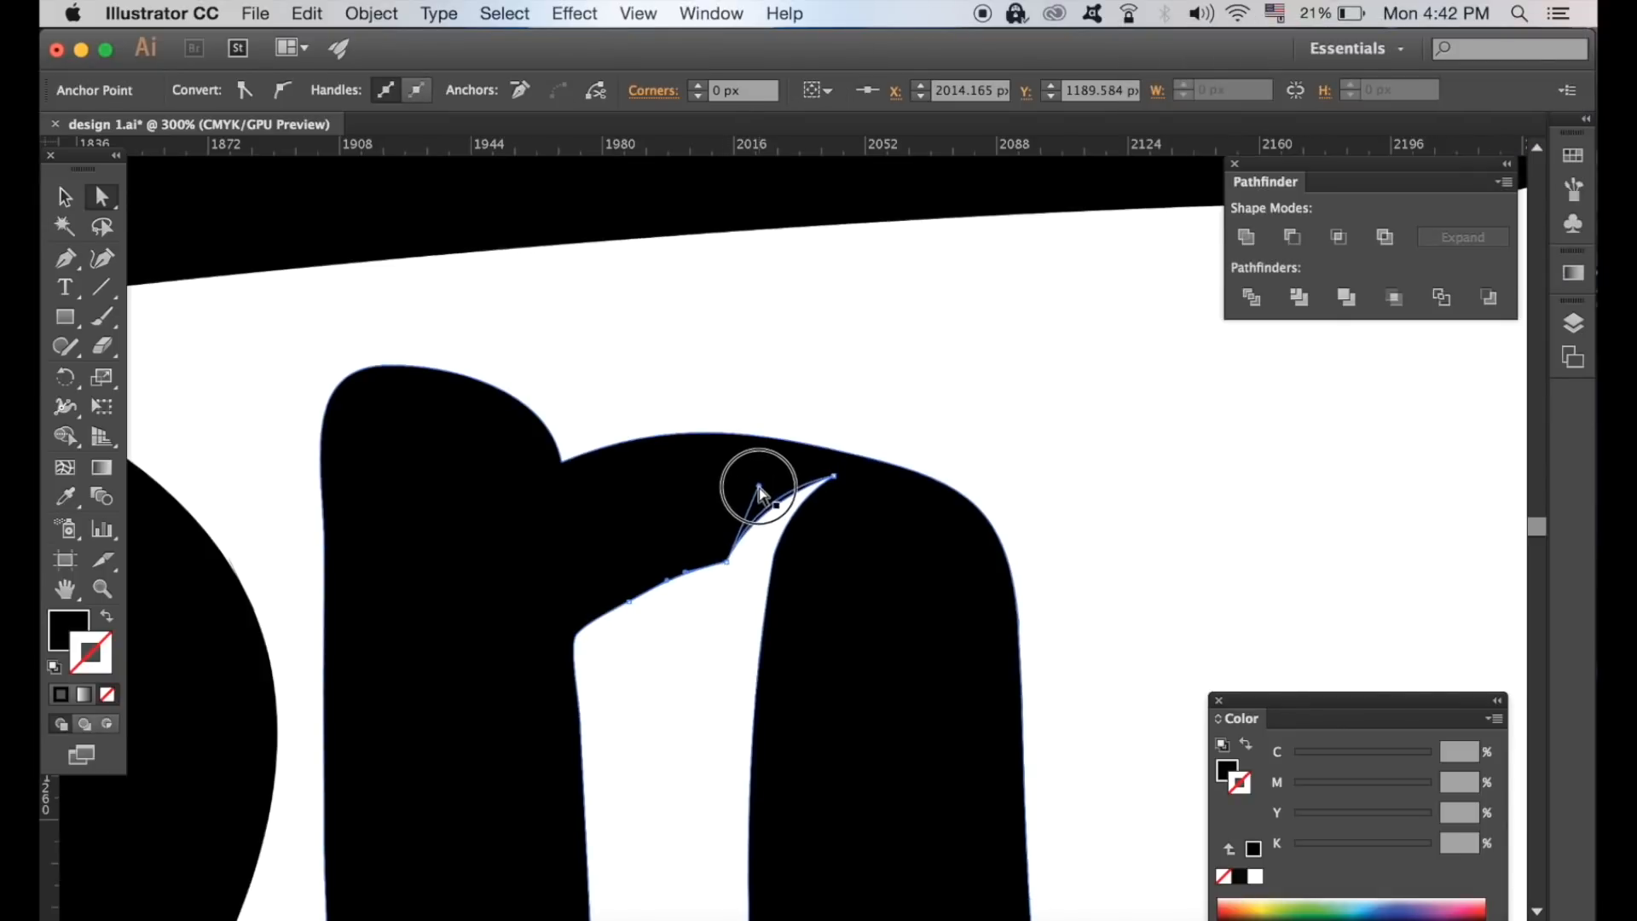
pyautogui.click(972, 360)
# Review the complete Saton lettering at a reduced scale to judge the refined letter shapes together
pyautogui.press('super+minus')
pyautogui.press('super+minus')
pyautogui.press('super+minus')
pyautogui.press('super+minus')
pyautogui.press('super+minus')
pyautogui.press('super+minus')
pyautogui.press('super+minus')
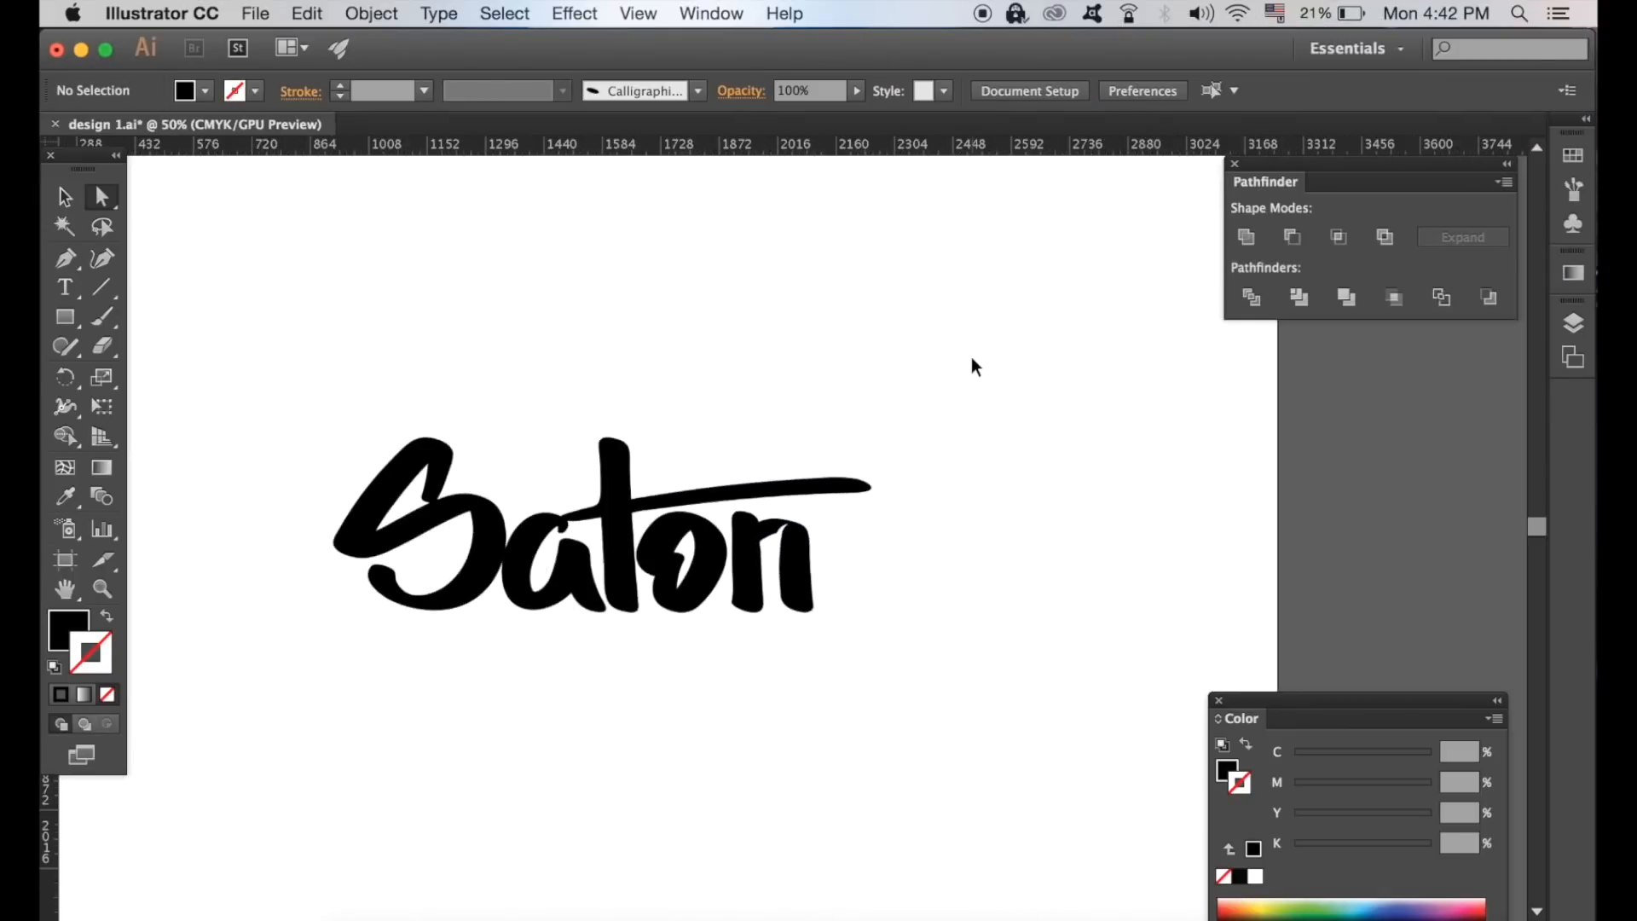
pyautogui.press('super+equal')
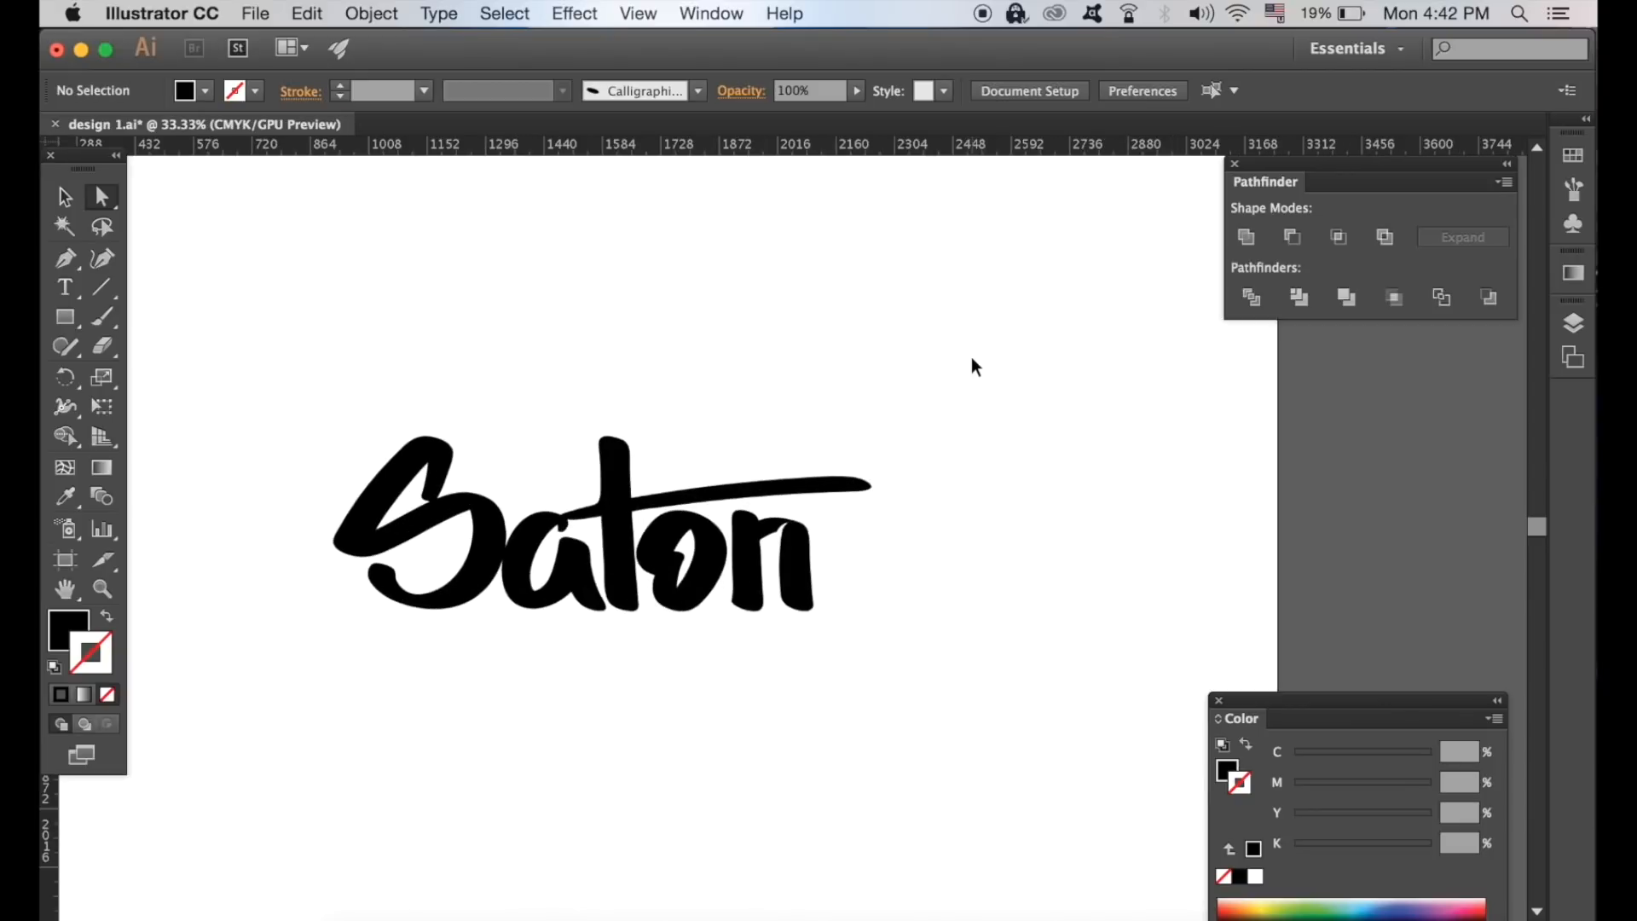